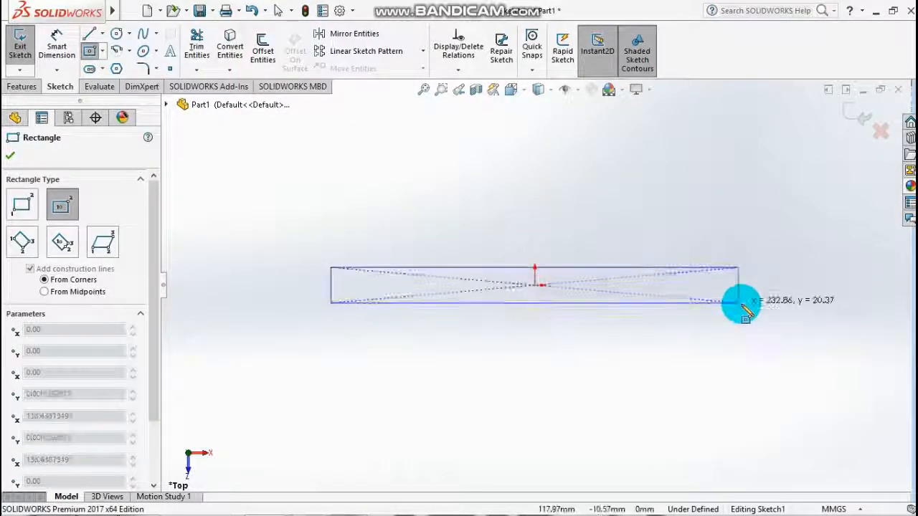
Sketch a center rectangle about the origin and dimension its horizontal side to 285 mm.
left_click(713, 386)
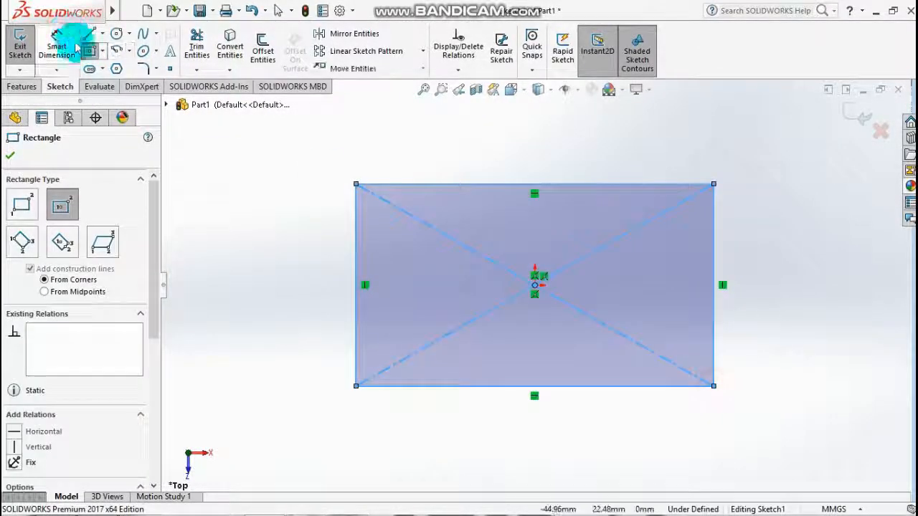
left_click(65, 45)
left_click(522, 186)
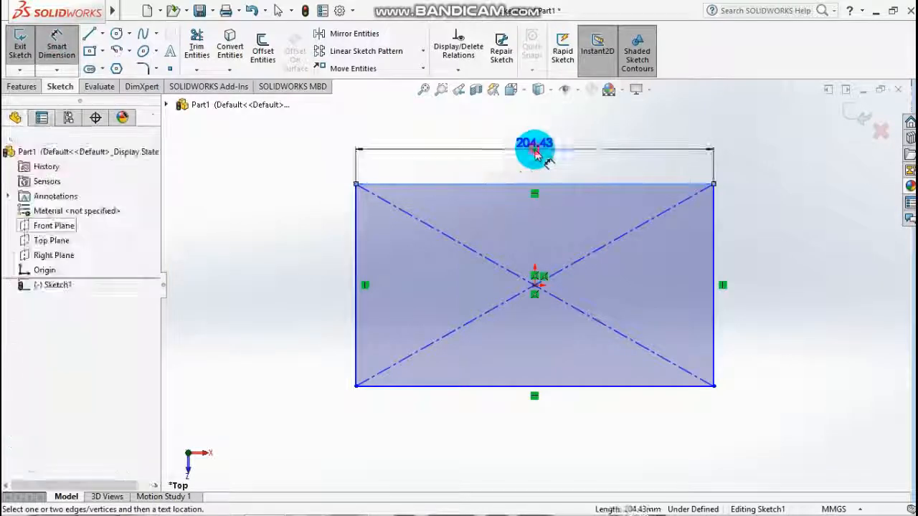
left_click(533, 146)
type("285")
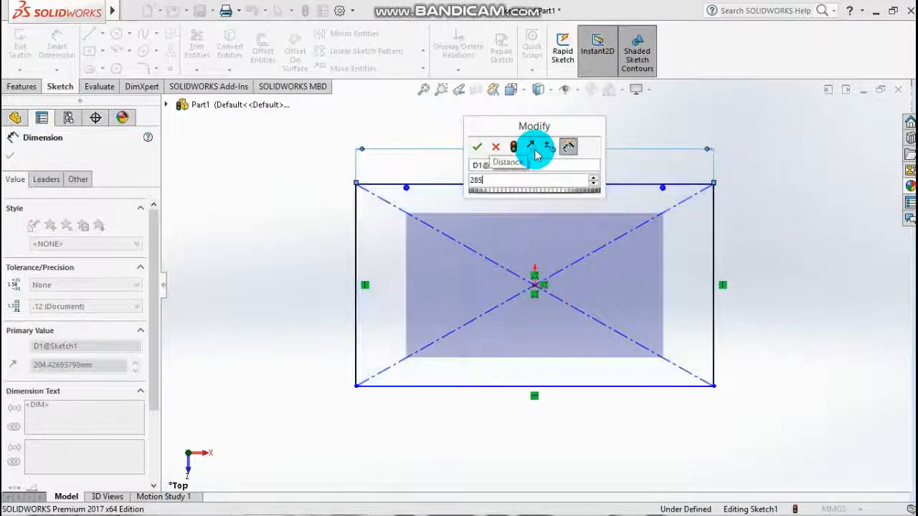
key("Return")
Dimension the rectangle's vertical side to 105 mm.
left_click(357, 240)
left_click(312, 257)
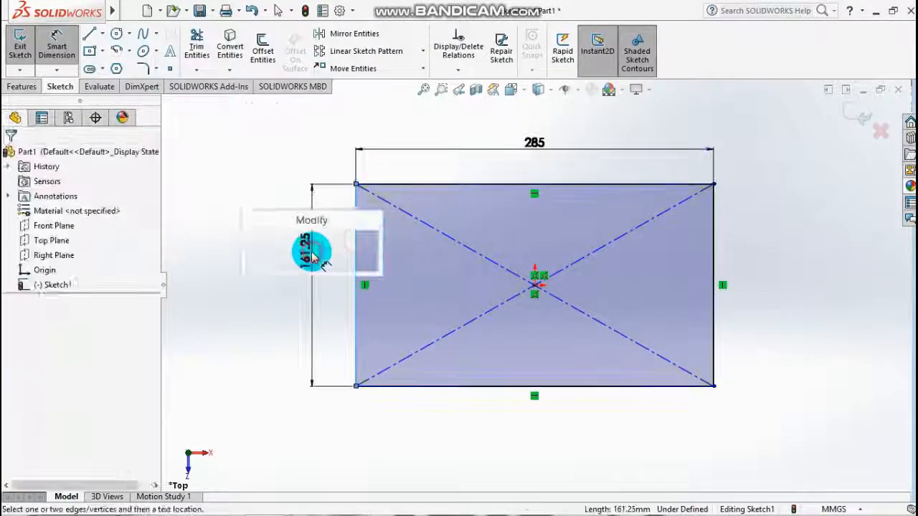
type("105")
key("Return")
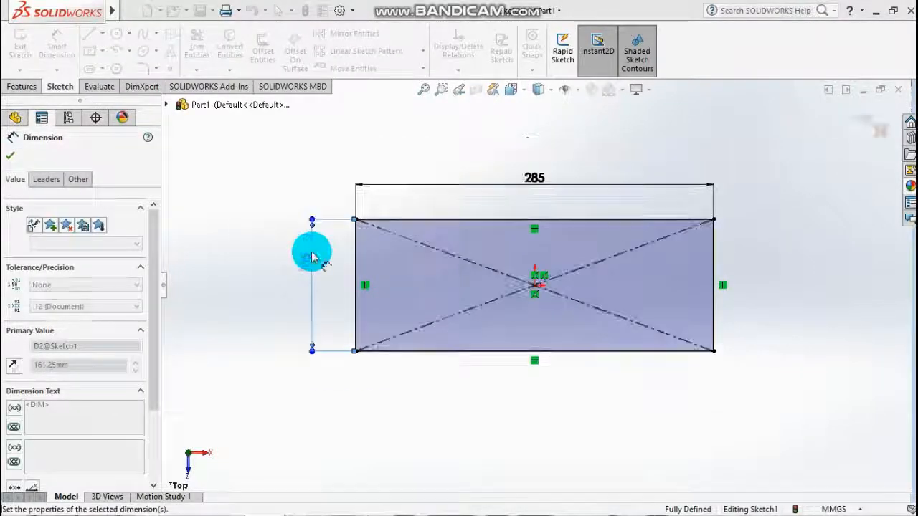
left_click(13, 158)
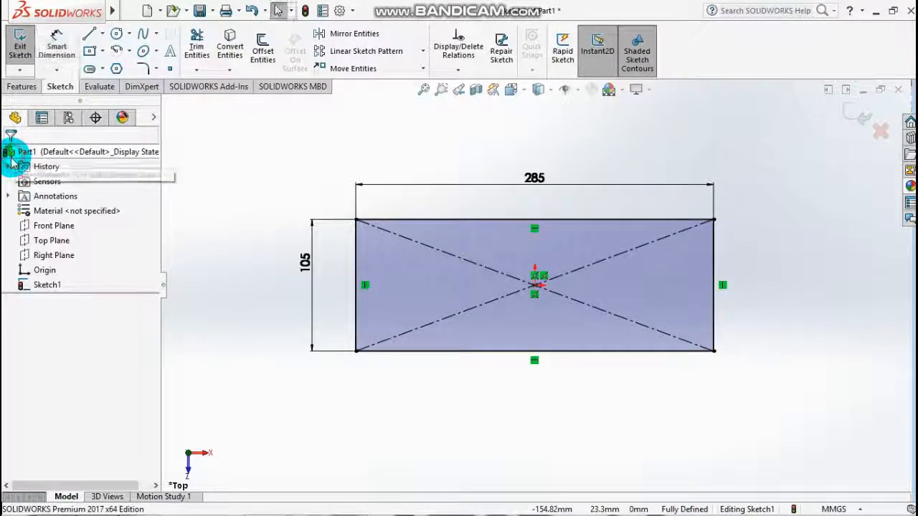
Extrude the rectangle as a 60 mm blind boss from the sketch plane.
left_click(21, 86)
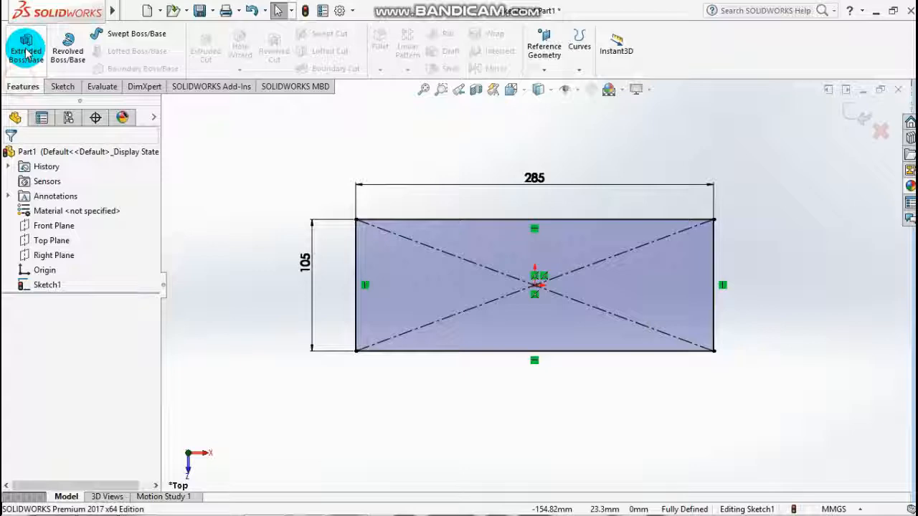
left_click(26, 54)
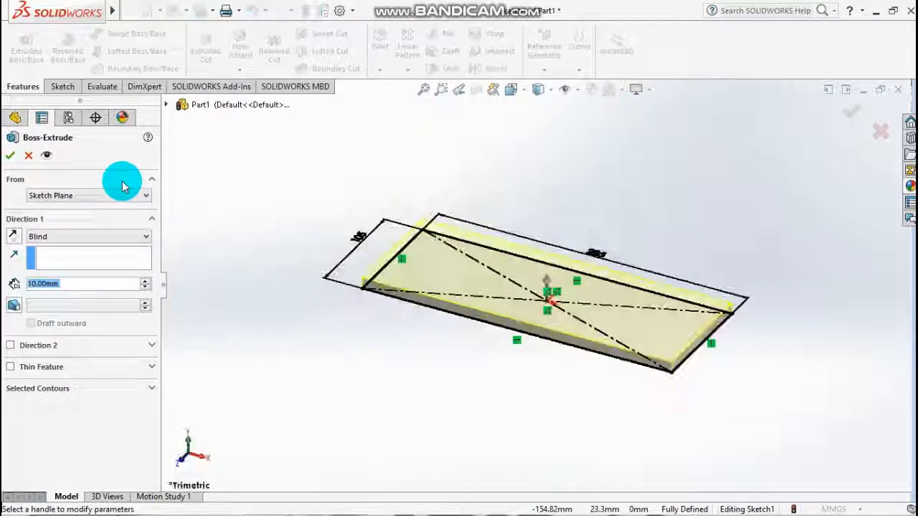
type("60")
key("Return")
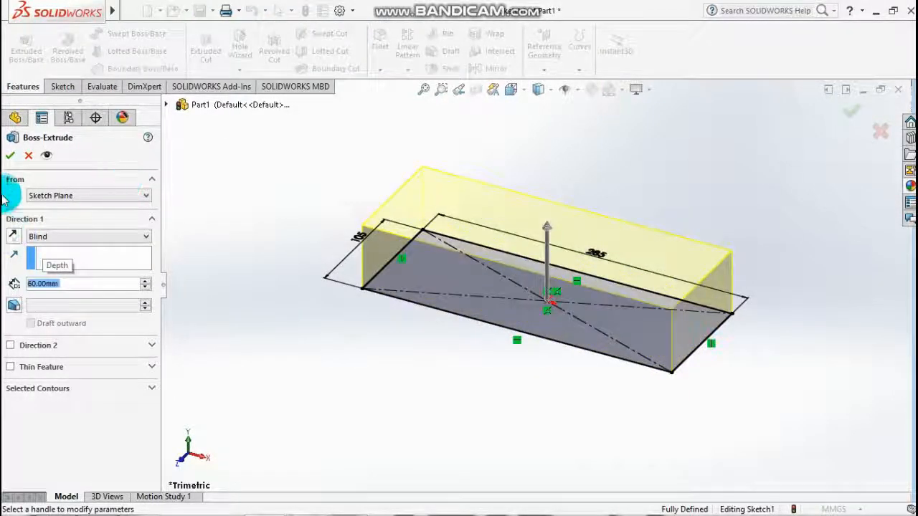
left_click(16, 156)
Sketch a center rectangle about 35 by 64 mm near the left end of the block's top face.
left_click(409, 196)
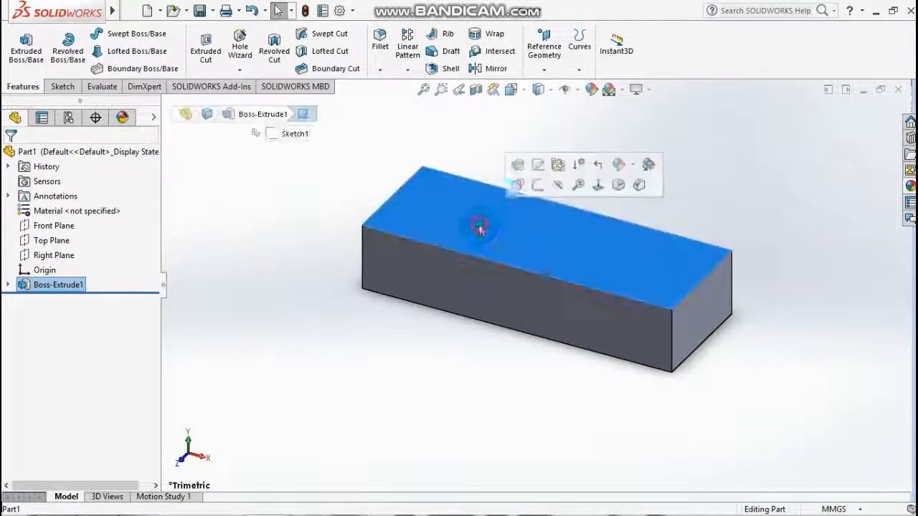
left_click(537, 188)
key("space")
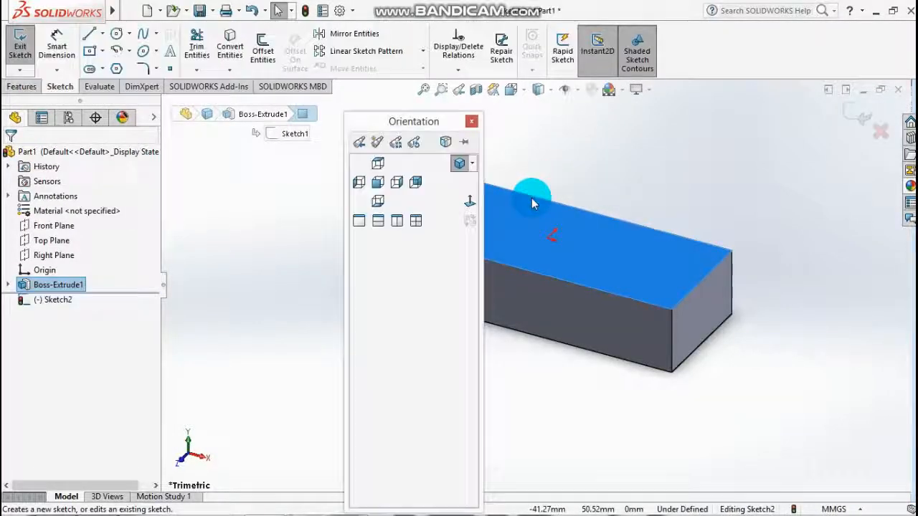
left_click(470, 201)
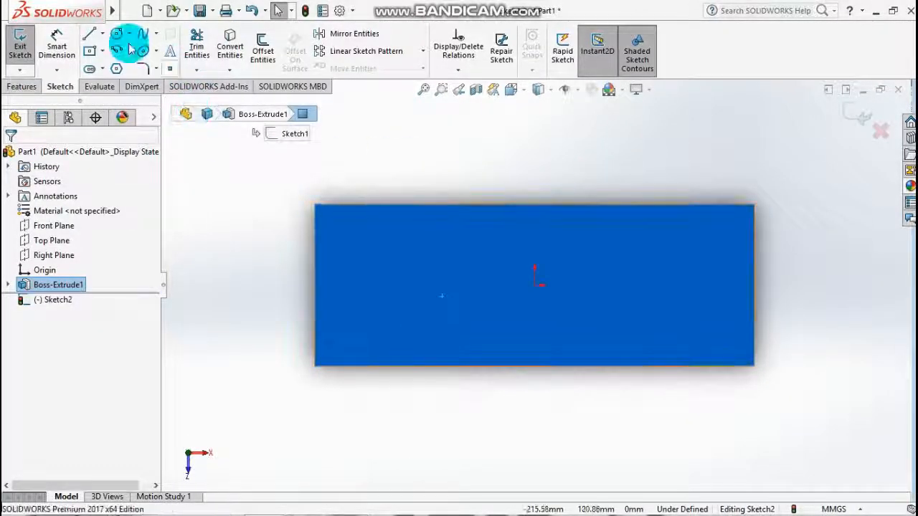
mouse_move(61, 7)
left_click(89, 50)
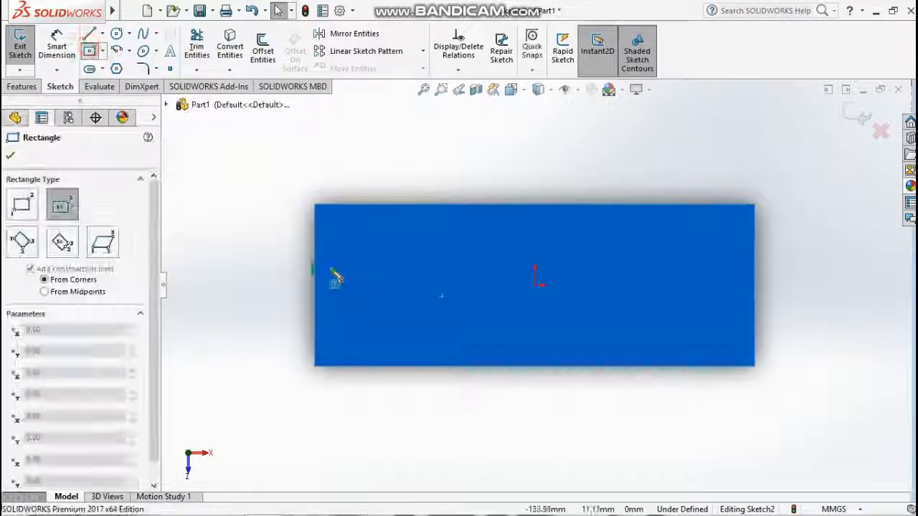
left_click_drag(348, 274, 375, 325)
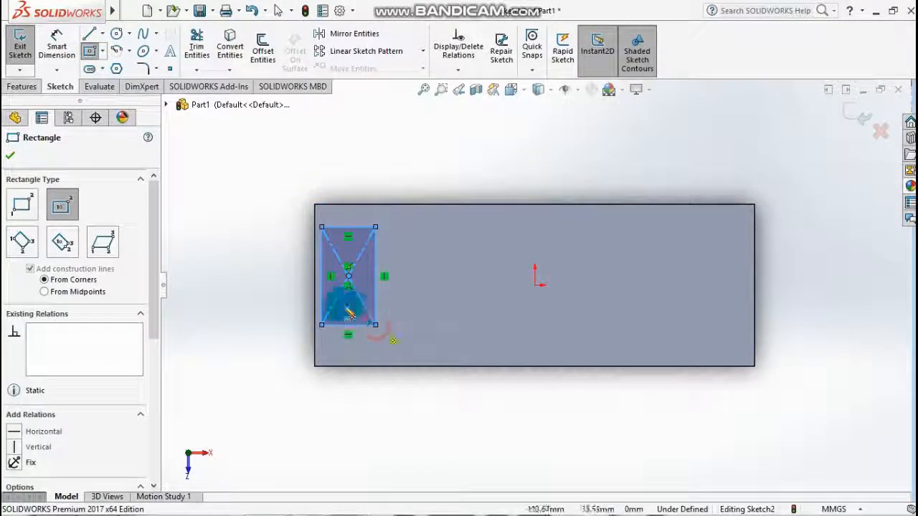
left_click(22, 47)
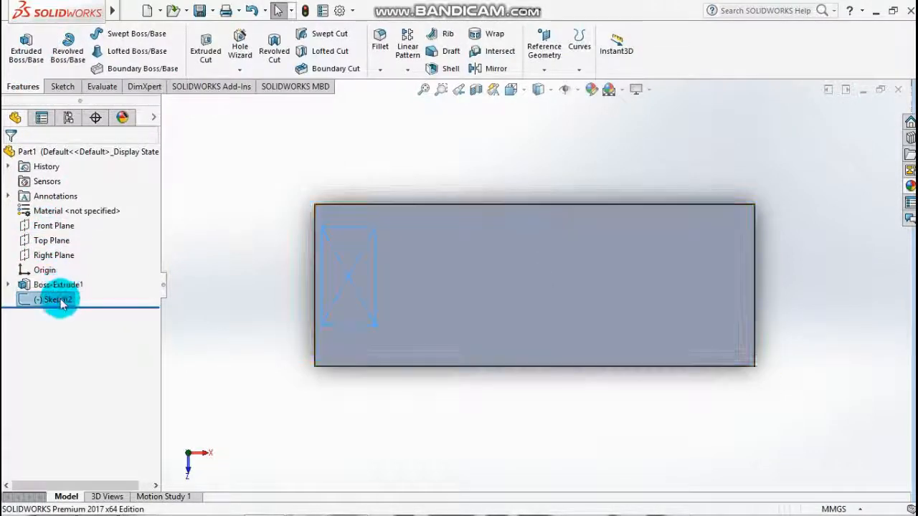
Reopen the small rectangle's sketch and dimension its left side 5 mm from the block's left edge.
right_click(61, 301)
left_click(74, 230)
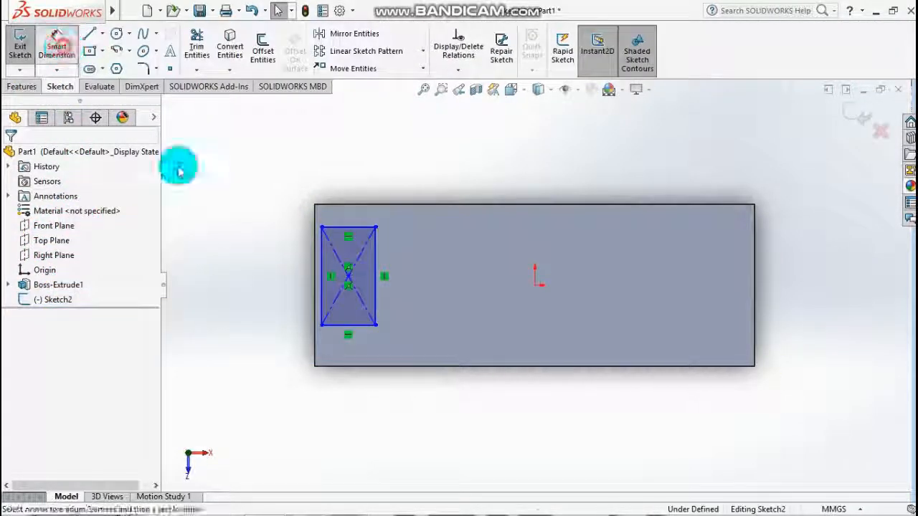
left_click(321, 285)
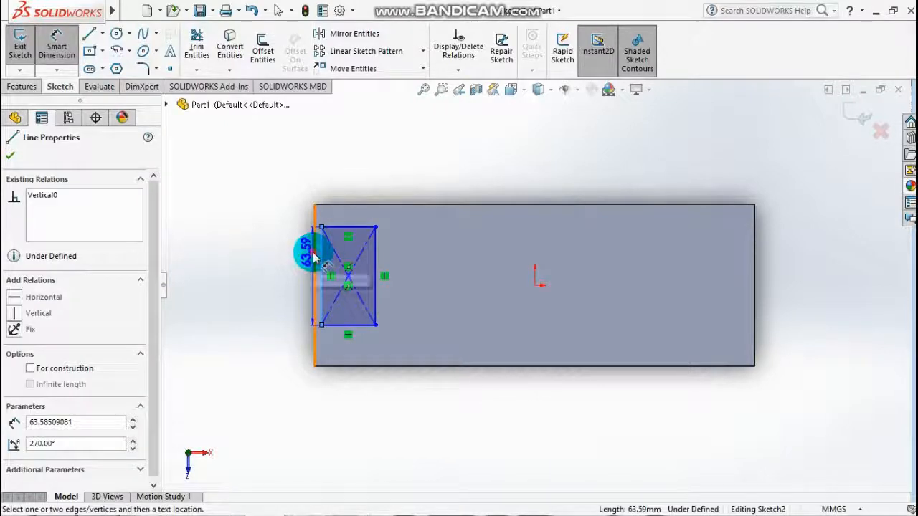
left_click(314, 258)
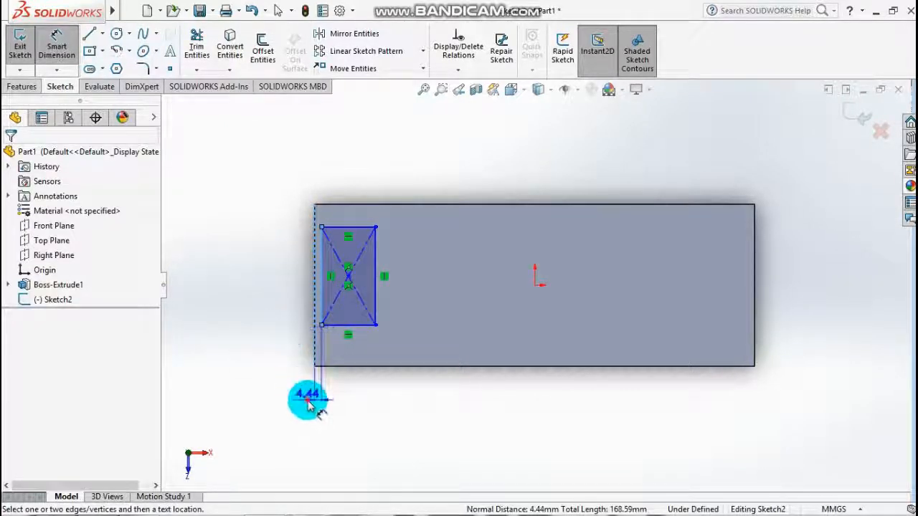
left_click(307, 400)
type("5")
key("Return")
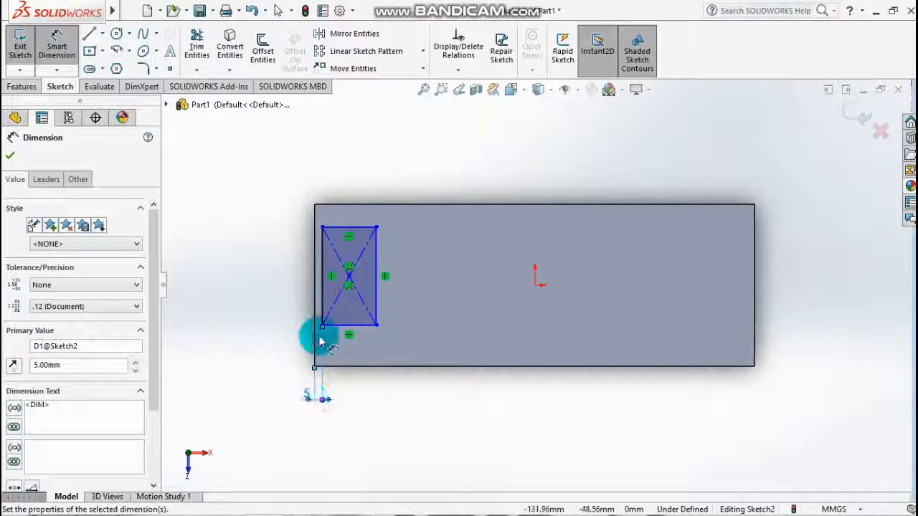
Dimension the small rectangle's lower side 5 mm from the block's front edge.
left_click(369, 367)
left_click(370, 367)
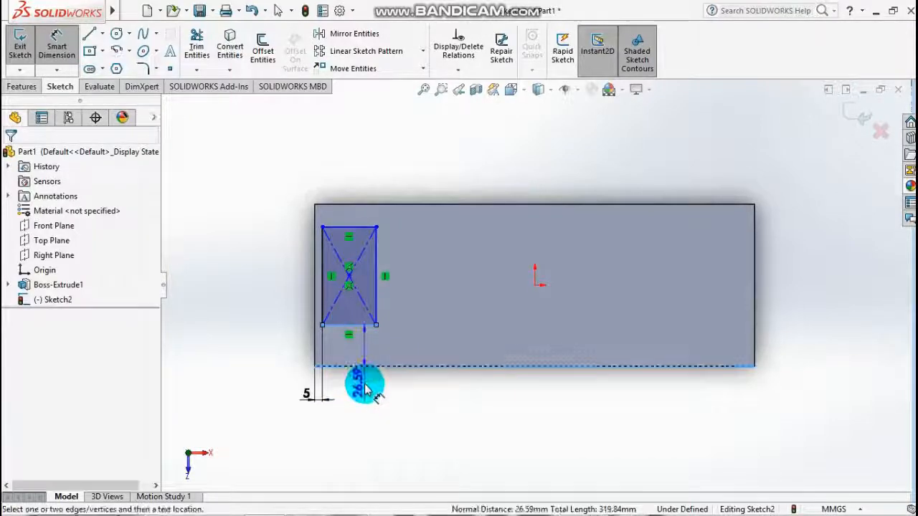
left_click(364, 388)
type("5.00mm")
key("Return")
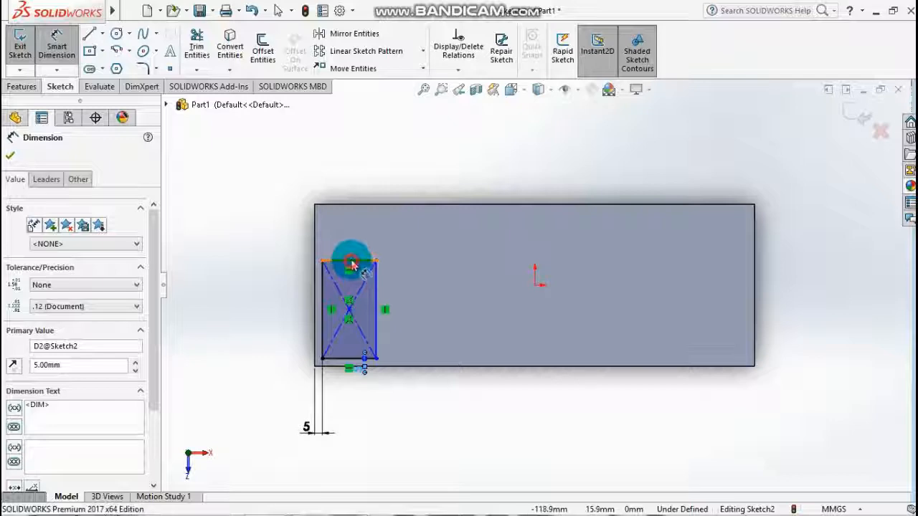
Dimension the small rectangle to 30 mm wide and 45 mm high, and exit the sketch.
left_click(352, 263)
left_click(358, 247)
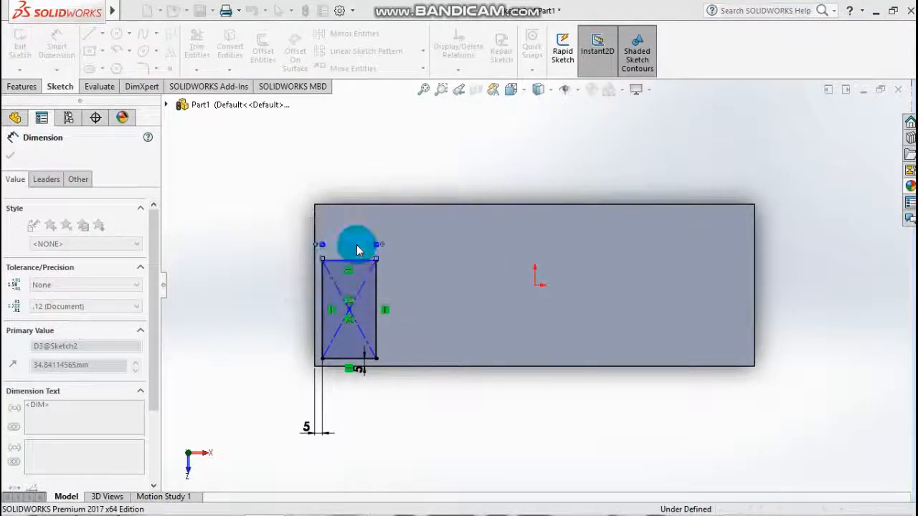
type("30")
key("Return")
left_click(390, 292)
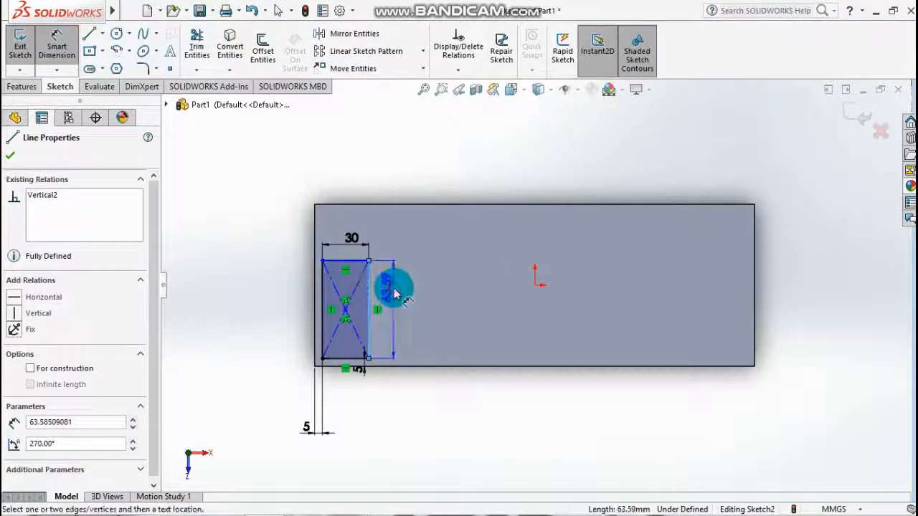
left_click(395, 291)
key("Return")
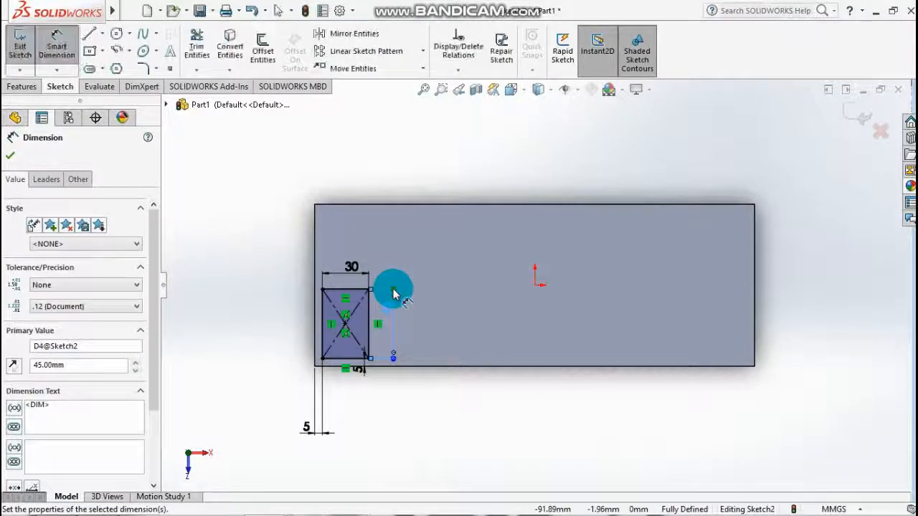
left_click(845, 122)
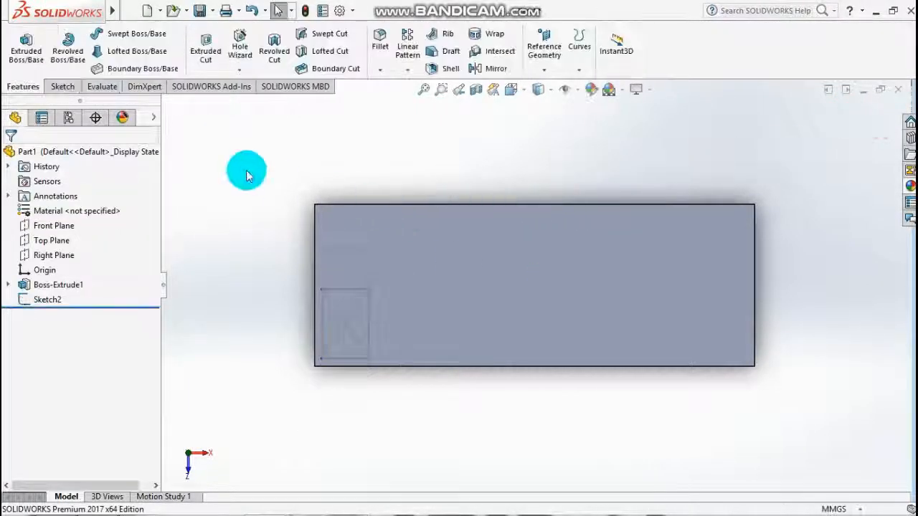
Cut-extrude the small rectangle 35 mm deep with a 10° draft and the side to cut flipped.
left_click(47, 298)
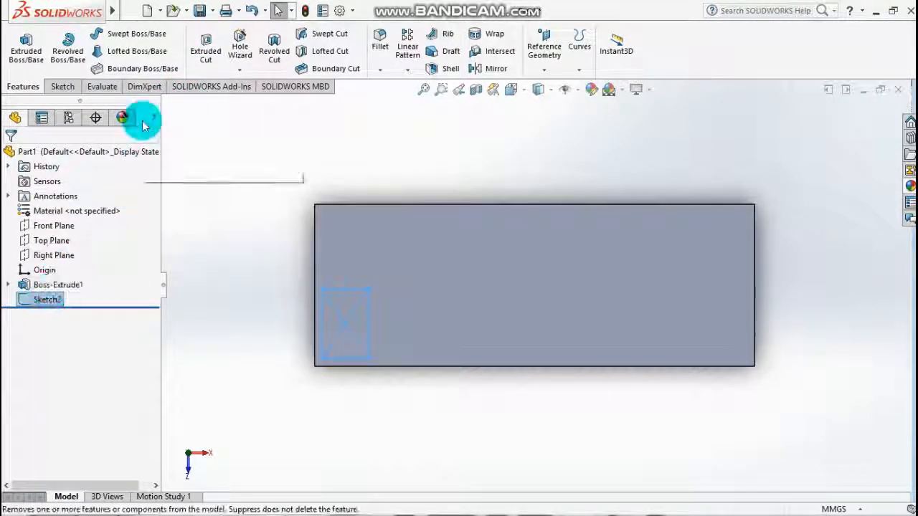
left_click(205, 50)
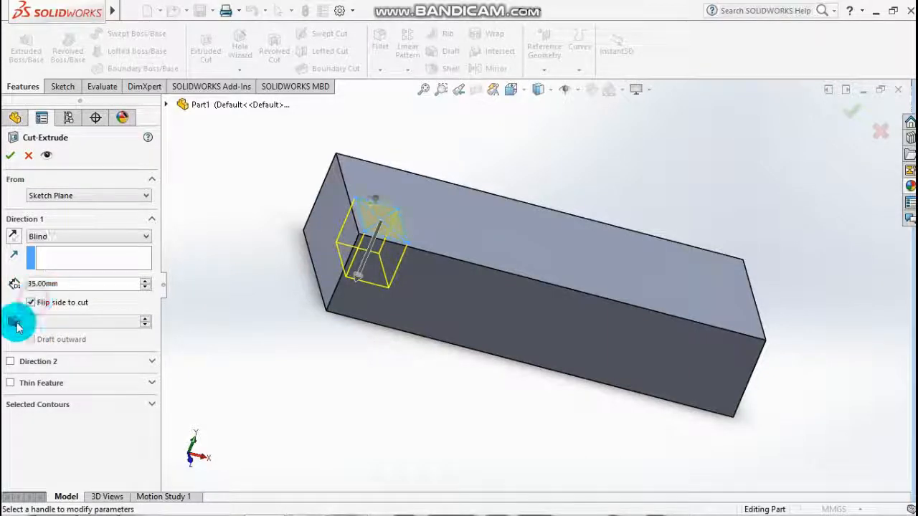
type("10")
key("Return")
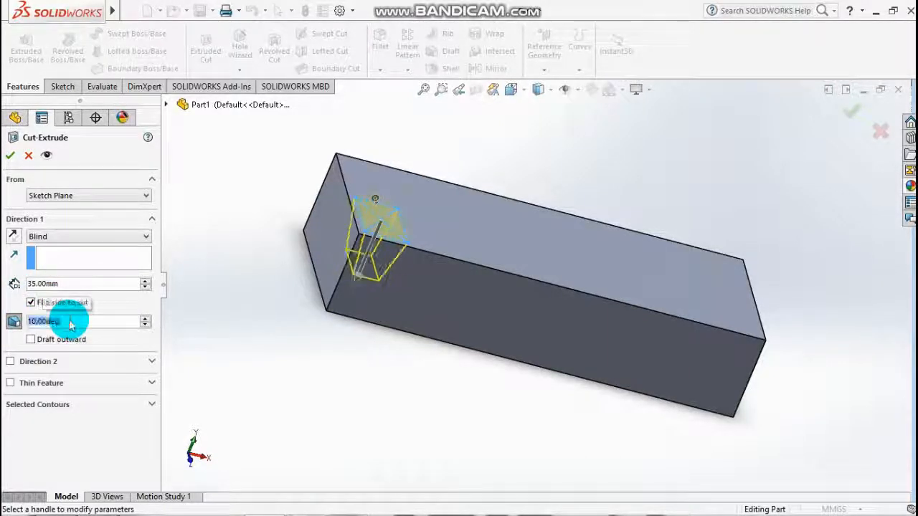
mouse_move(369, 400)
middle_mouse_down()
mouse_move(356, 340)
mouse_move(378, 333)
mouse_move(361, 414)
middle_mouse_up()
left_click(12, 157)
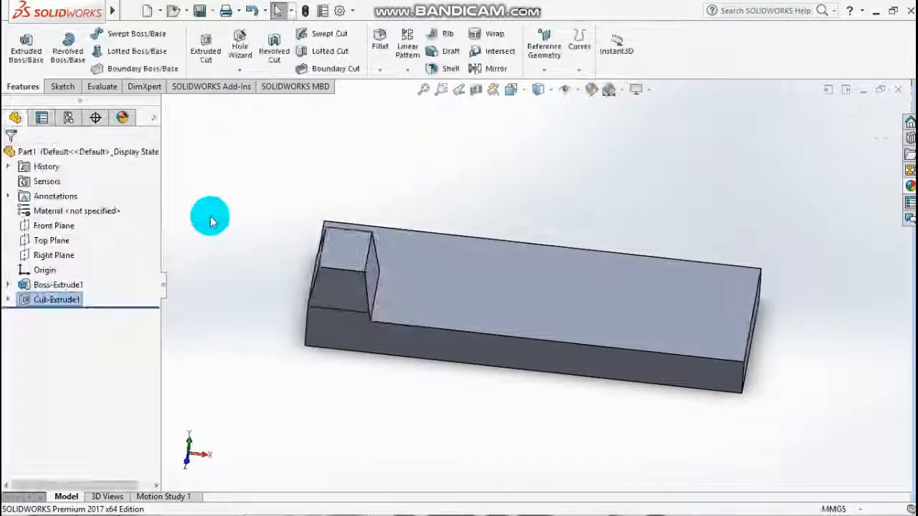
Edit the extruded cut to turn off Flip side to cut, so material is removed inside the rectangle.
right_click(49, 305)
left_click(61, 208)
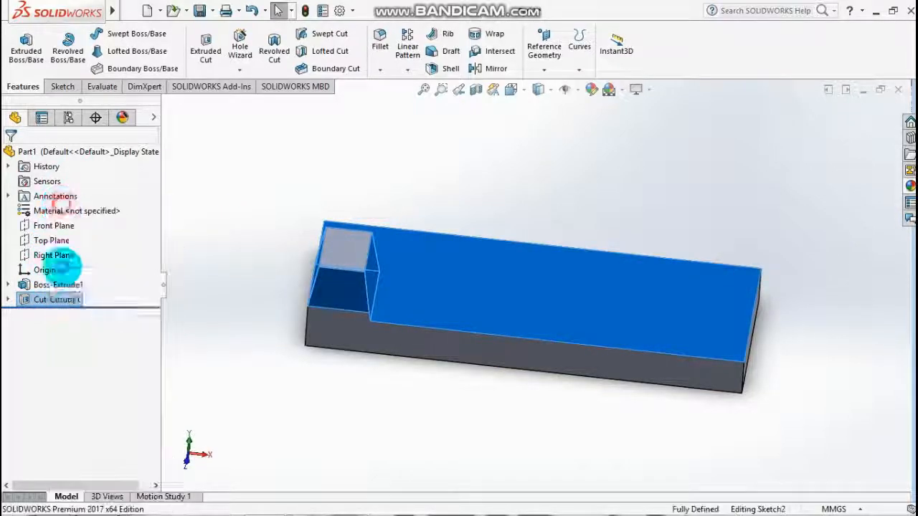
left_click(31, 303)
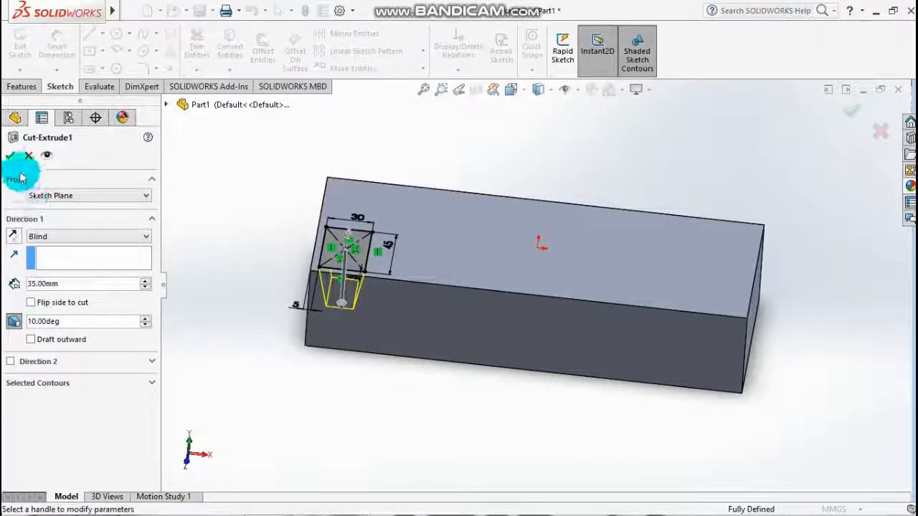
left_click(11, 157)
Fillet the four side walls of the drafted pocket with a symmetric 2 mm radius.
middle_click_drag(389, 368, 392, 172)
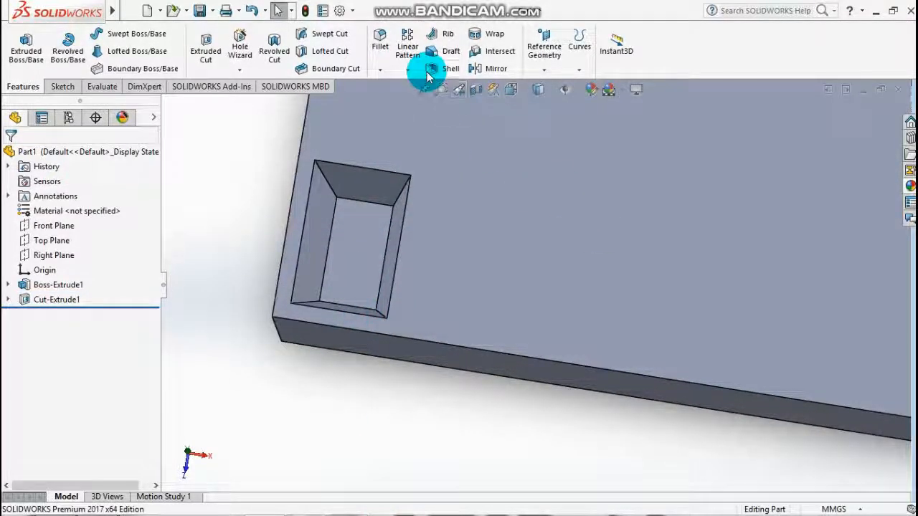
left_click(380, 37)
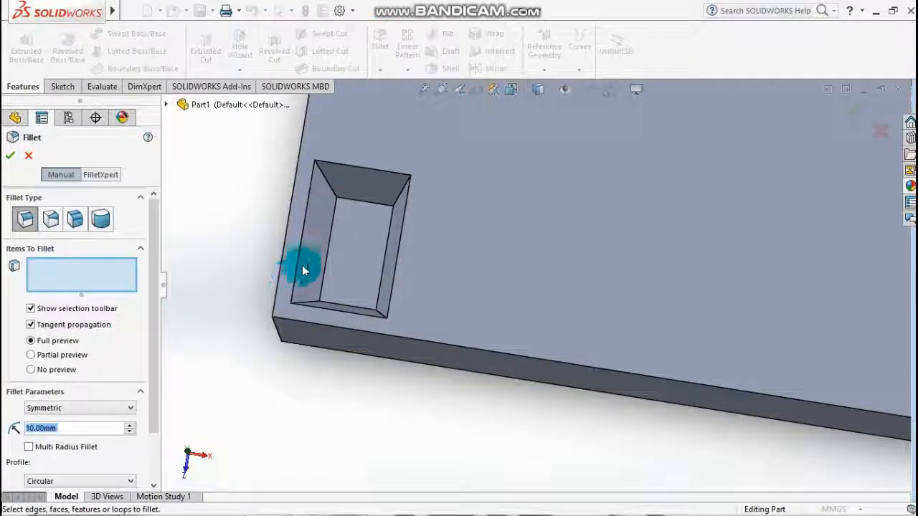
type("2")
key("Return")
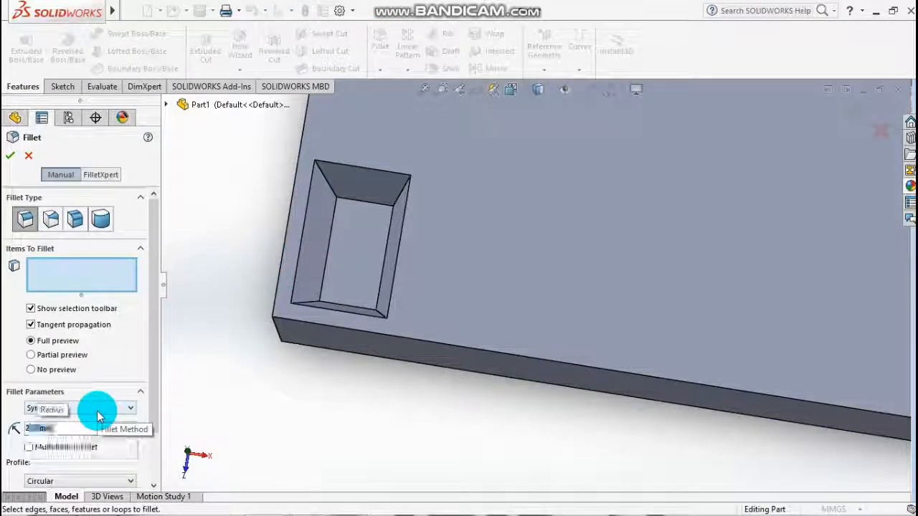
left_click(332, 224)
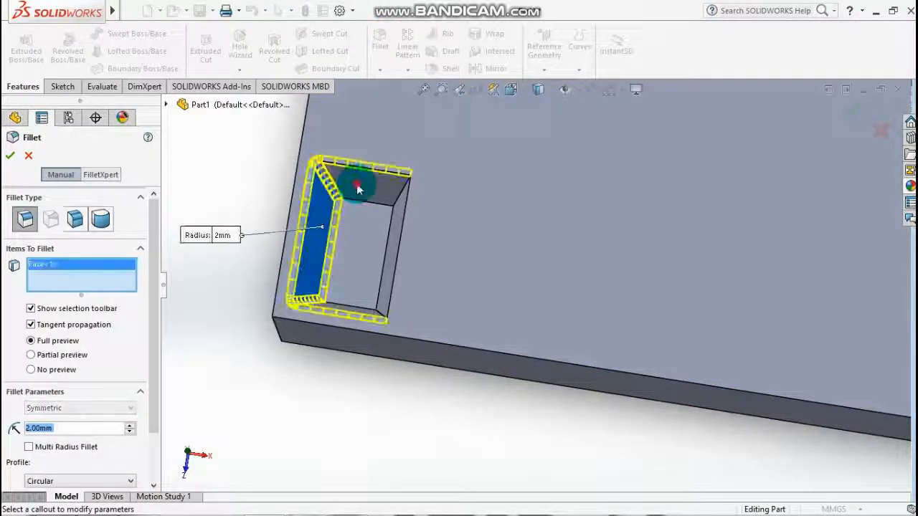
left_click(359, 183)
left_click(391, 247)
left_click(388, 279)
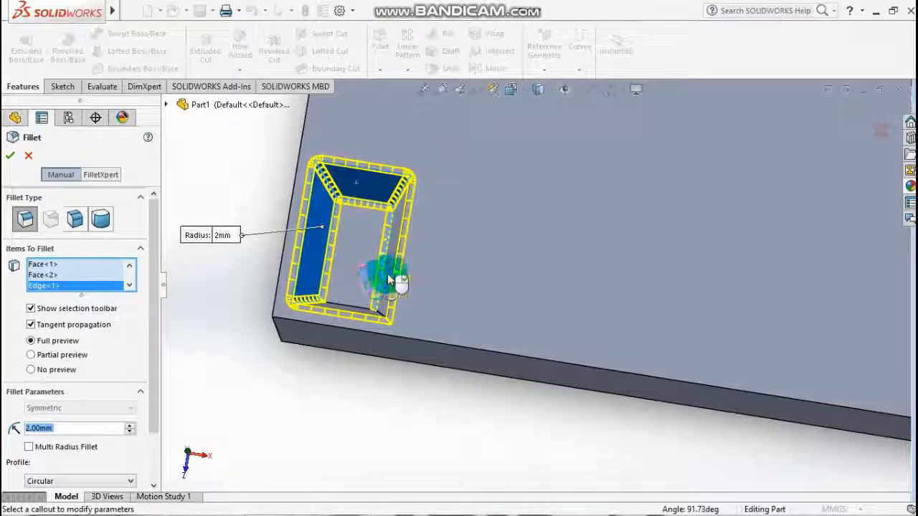
middle_click_drag(388, 280, 452, 263)
left_click(444, 253)
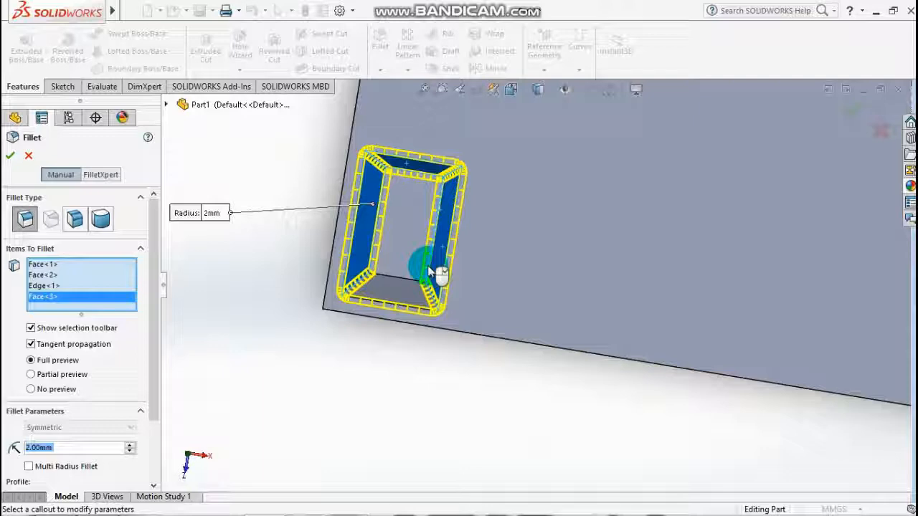
left_click(392, 294)
middle_click_drag(390, 304, 478, 361)
left_click(11, 155)
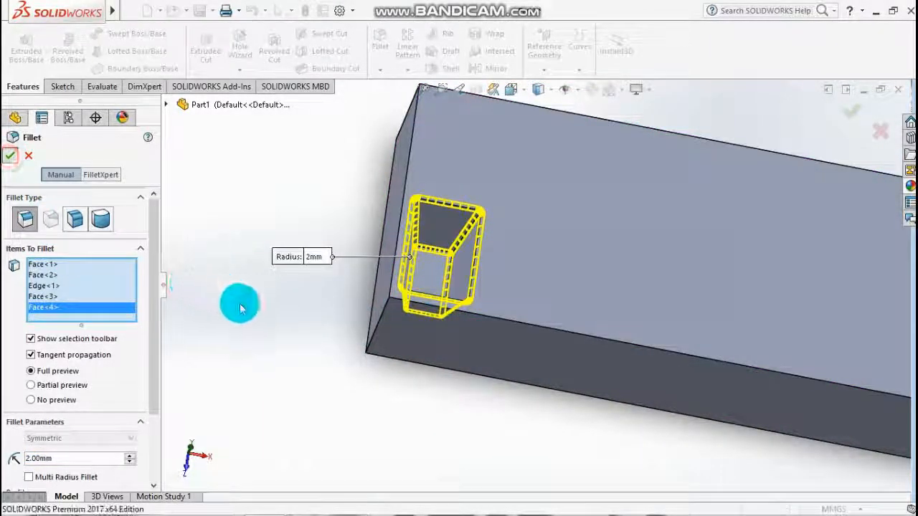
Inspect the filleted pocket up close, in isometric view and from the top.
scroll(458, 336, "up", 1)
scroll(463, 340, "down", 4)
middle_click_drag(482, 353, 483, 385)
key("space")
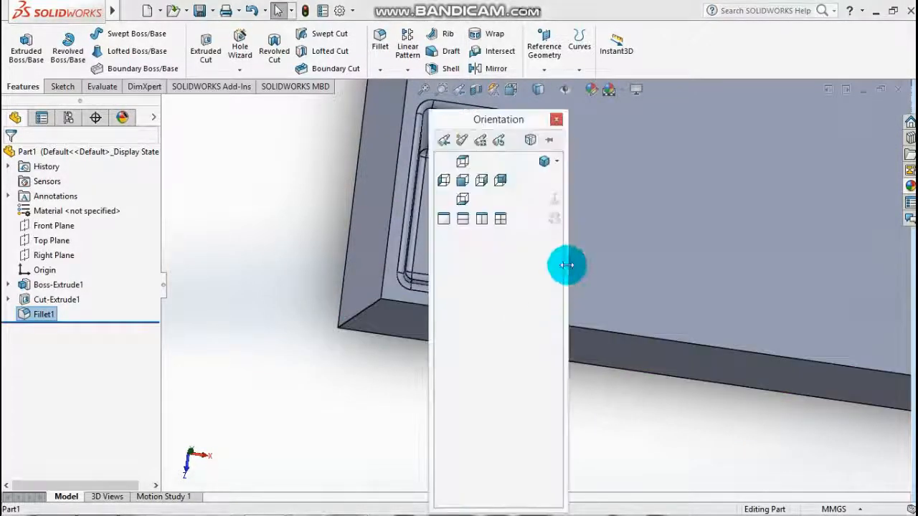
left_click(545, 164)
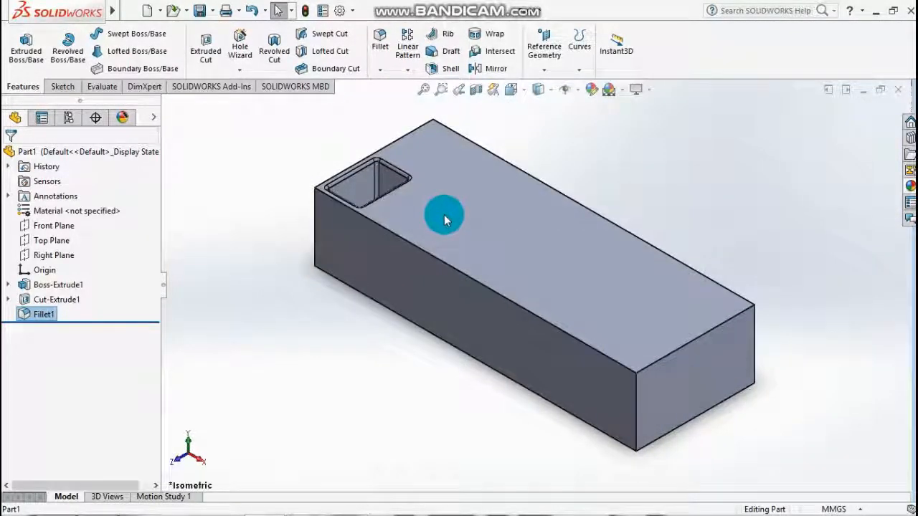
key("space")
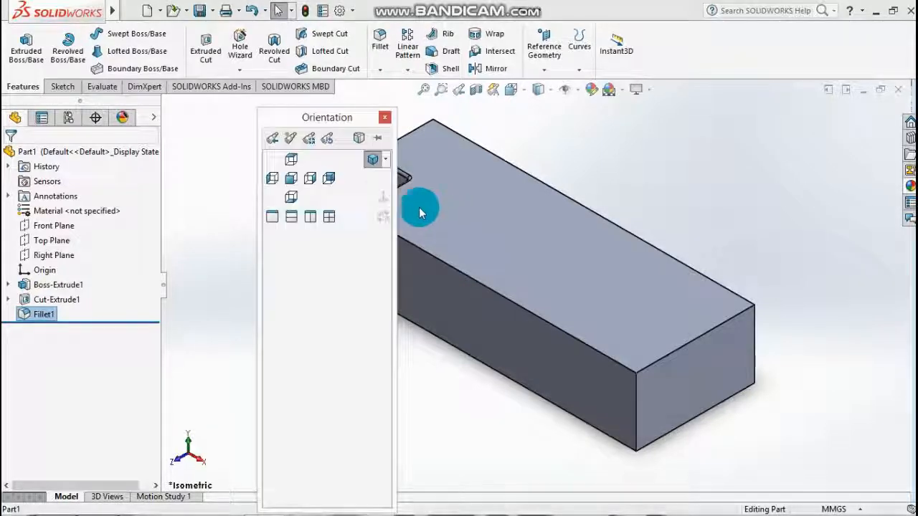
left_click(299, 166)
scroll(447, 308, "down", 5)
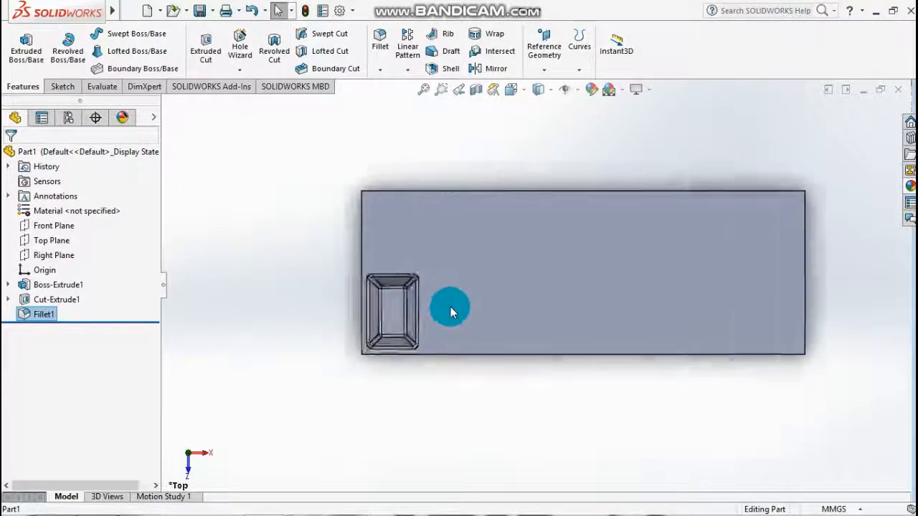
scroll(396, 175, "up", 1)
Start a linear pattern with both the pocket's fillet and its extruded cut as the features to pattern.
left_click(407, 69)
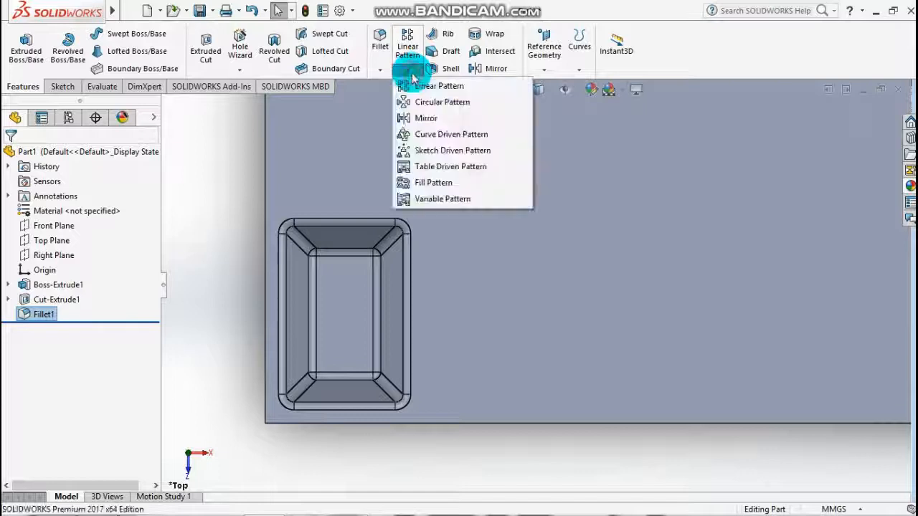
left_click(424, 86)
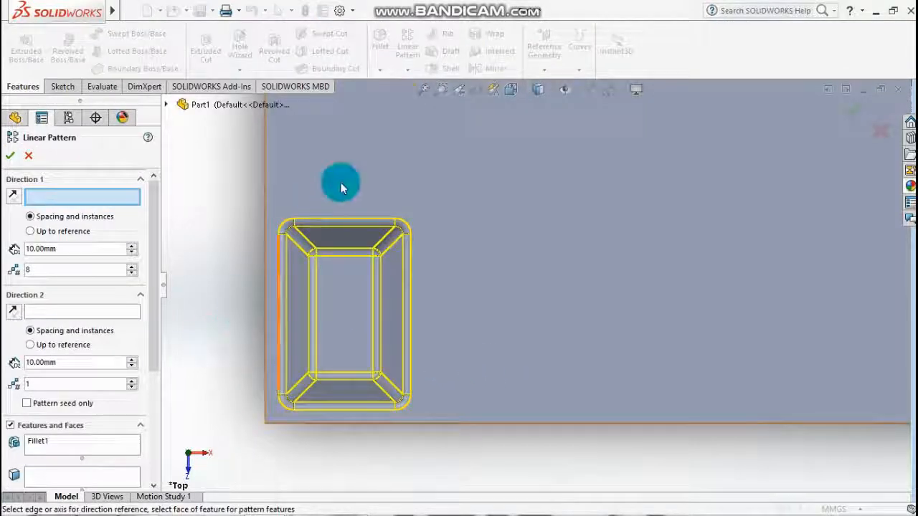
key("z")
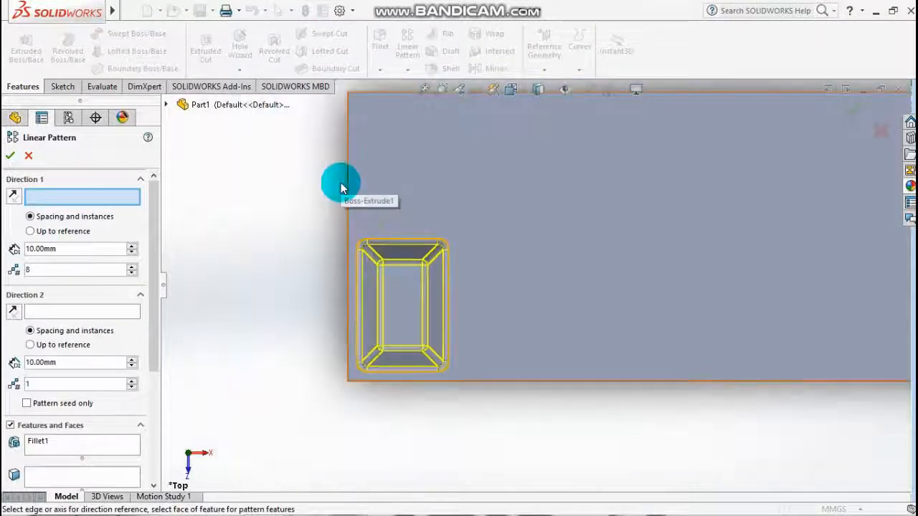
left_click(165, 105)
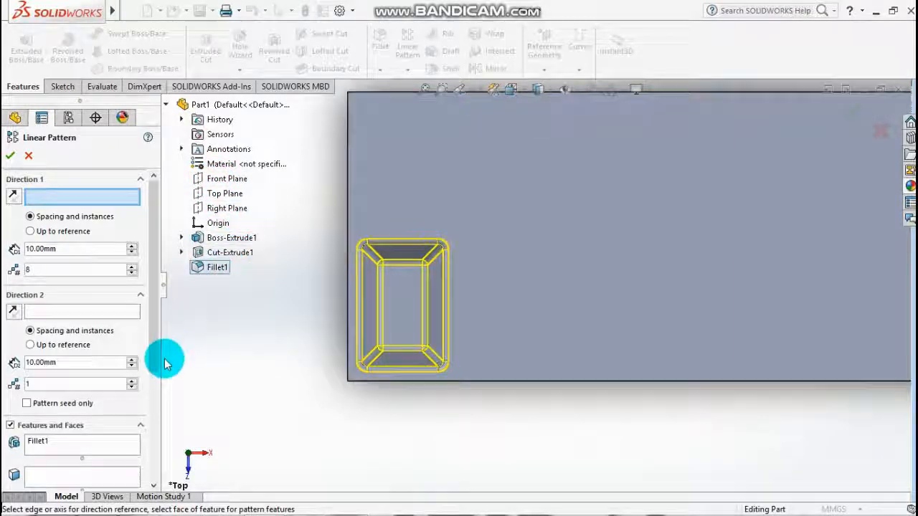
left_click(54, 451)
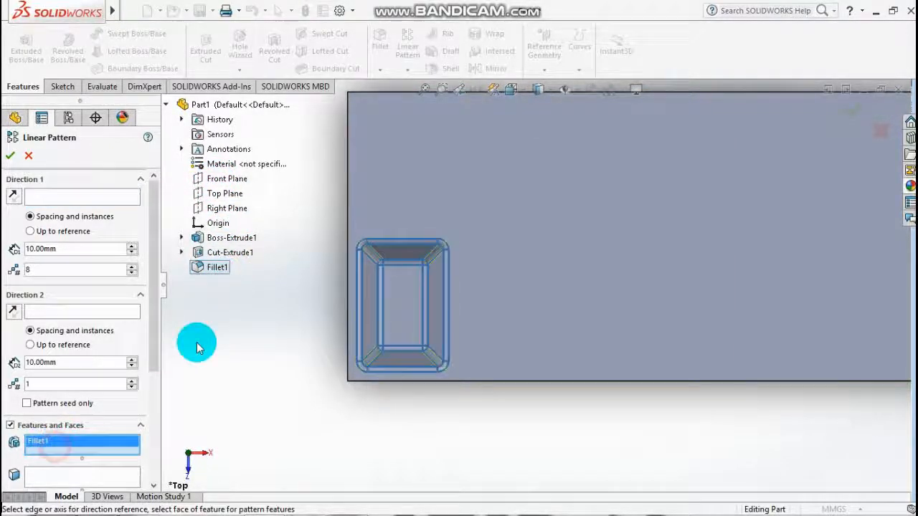
left_click(221, 258)
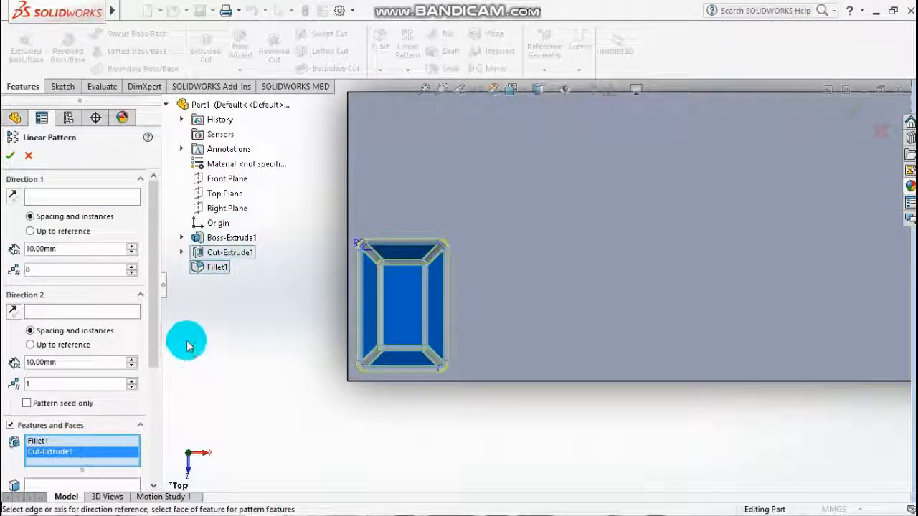
Pattern the pocket along the block's short edge with 2 instances at 50 mm spacing, reversing the direction so the copy falls on the block.
left_click(38, 201)
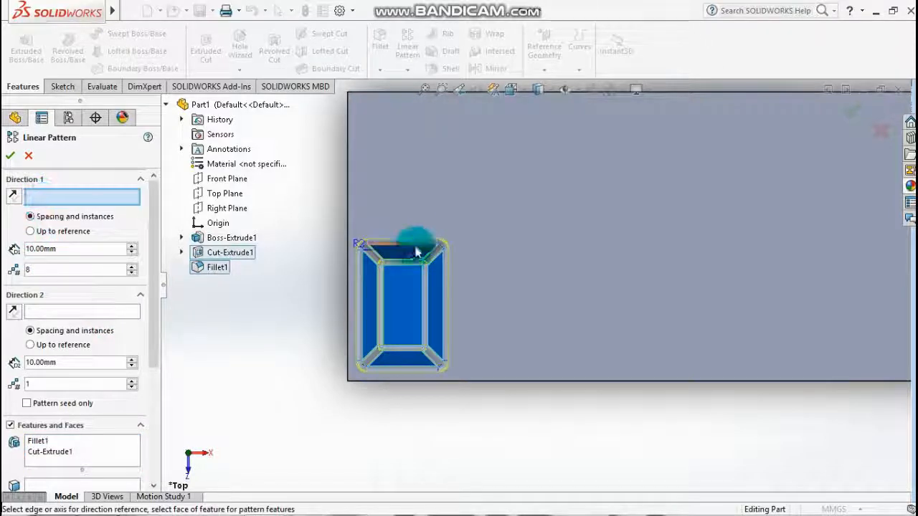
left_click(347, 183)
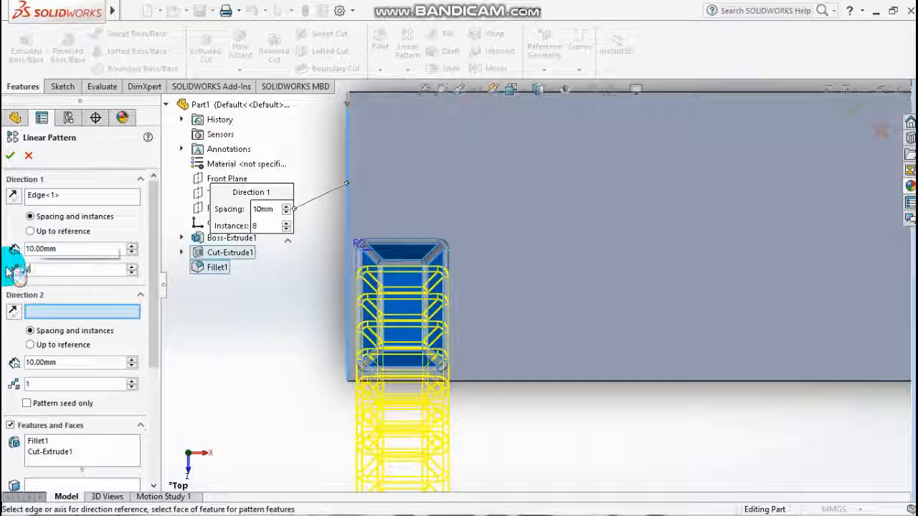
type("2")
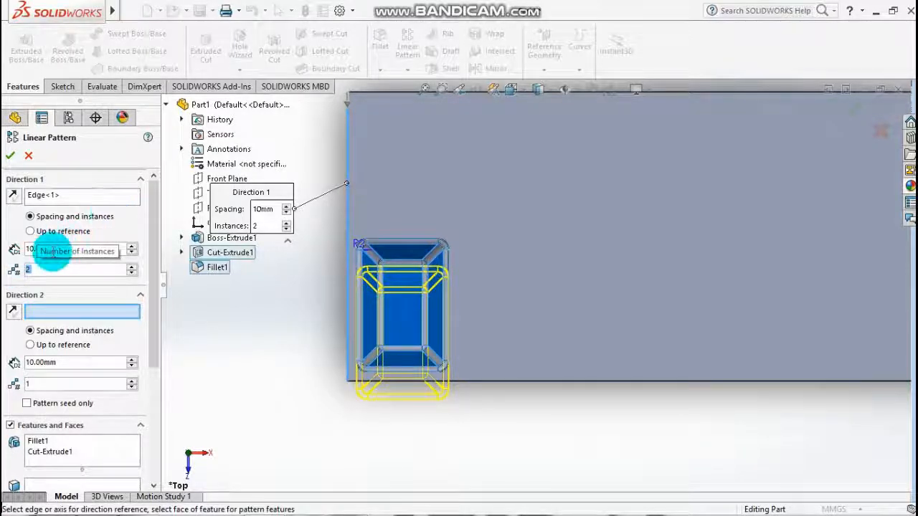
type("5")
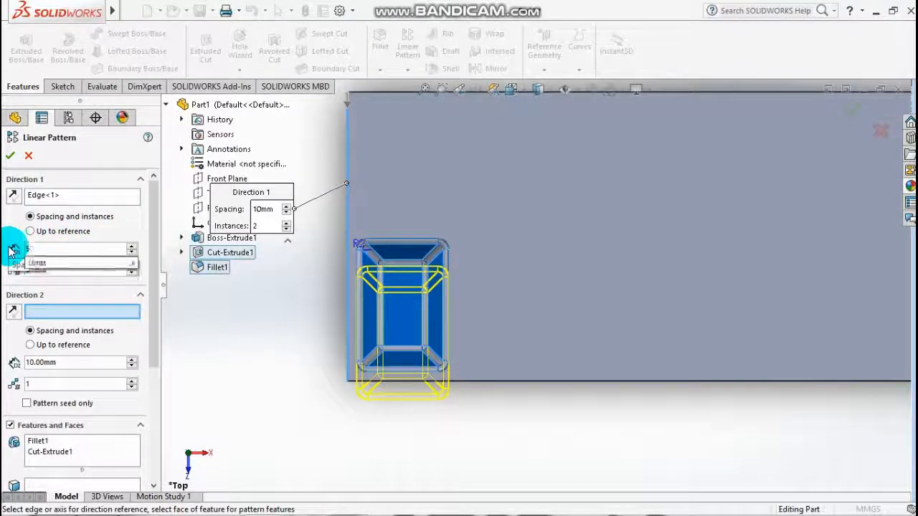
type("0")
key("Return")
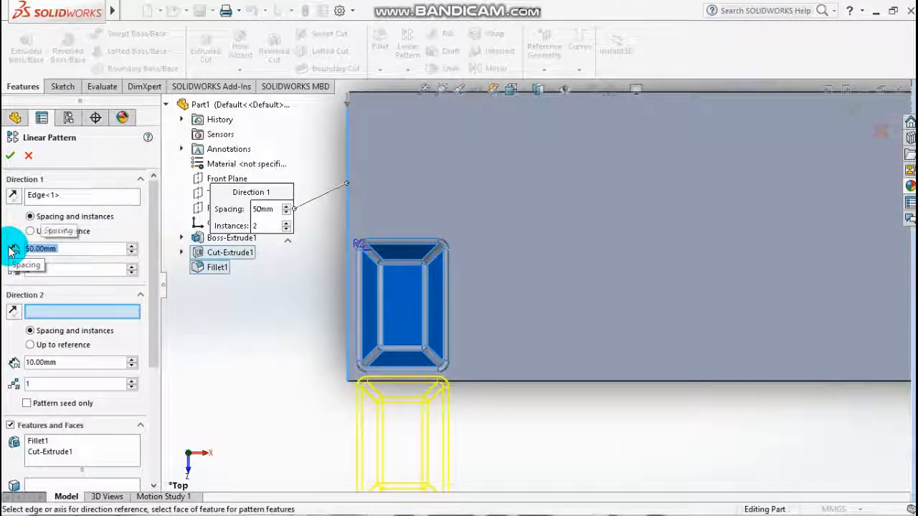
left_click(12, 198)
scroll(375, 255, "up", 2)
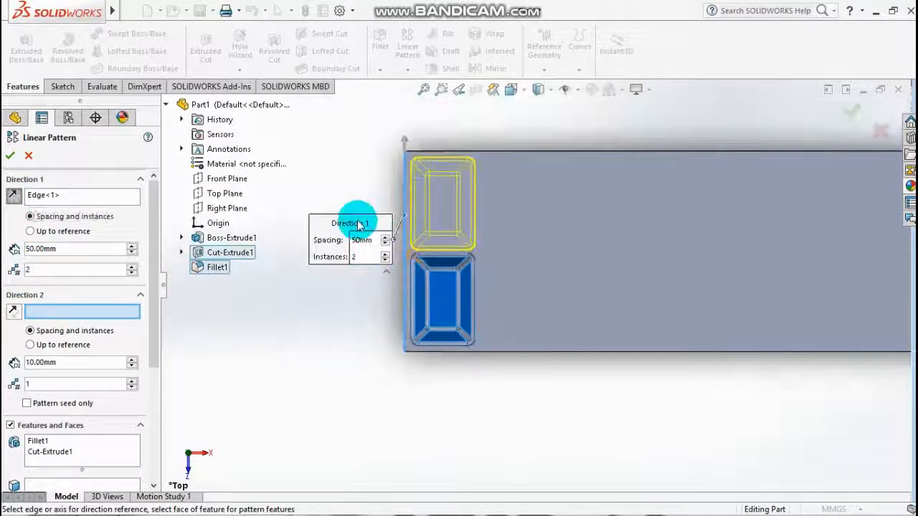
left_click(15, 155)
Linear-pattern the pair of pockets along the block's long edge with 8 instances at 35 mm spacing.
scroll(501, 214, "down", 2)
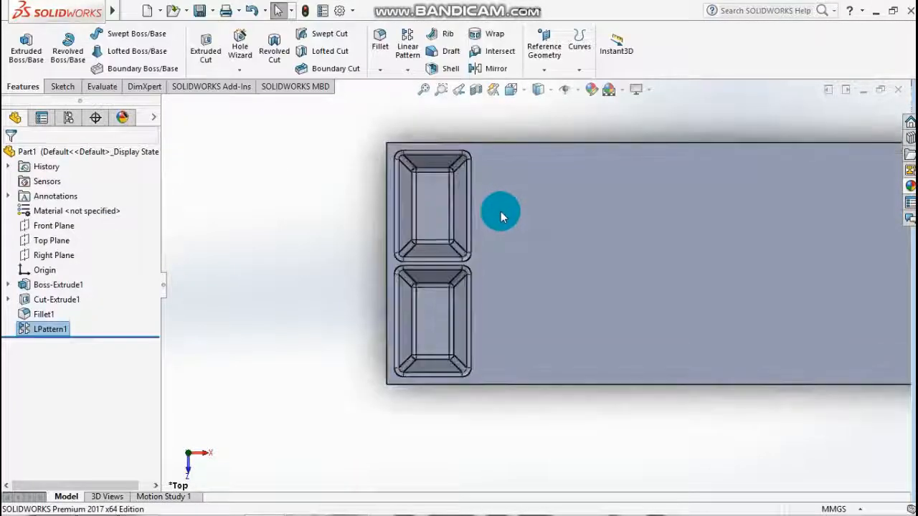
scroll(501, 213, "up", 1)
left_click(408, 46)
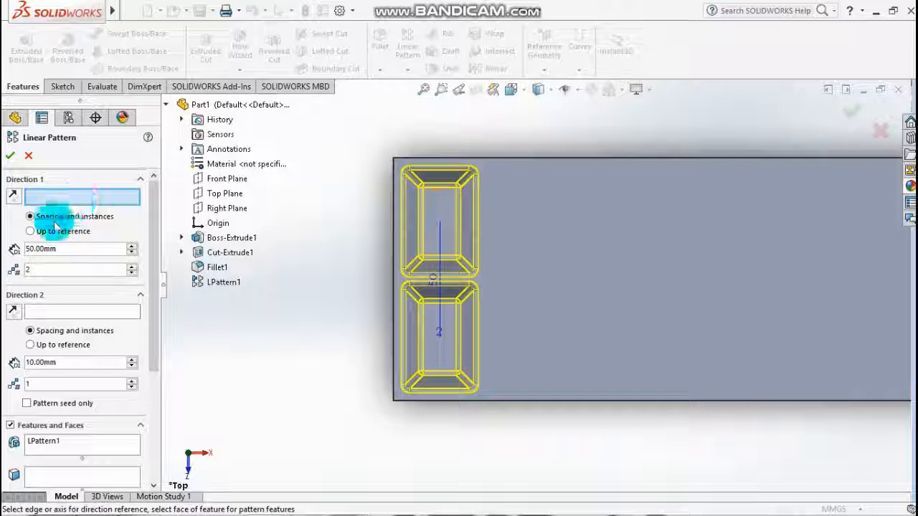
left_click(557, 159)
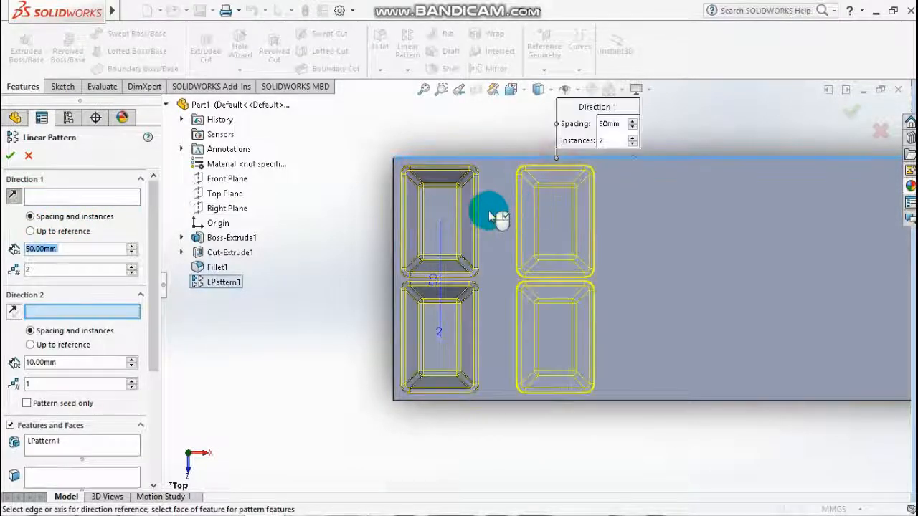
left_click(67, 269)
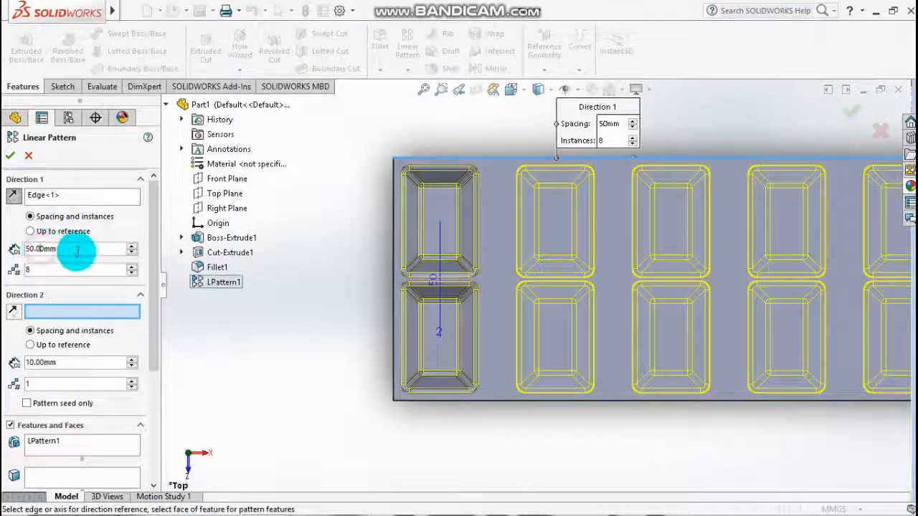
type("35")
key("Return")
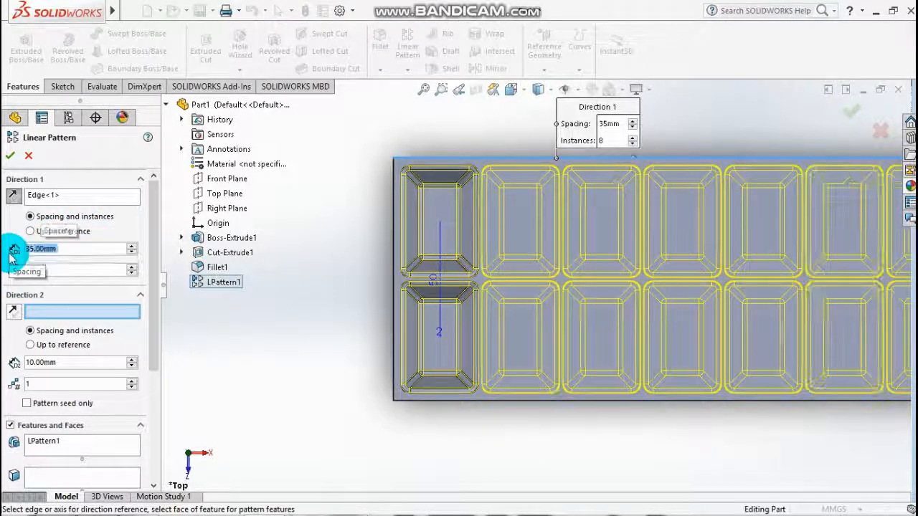
left_click(10, 156)
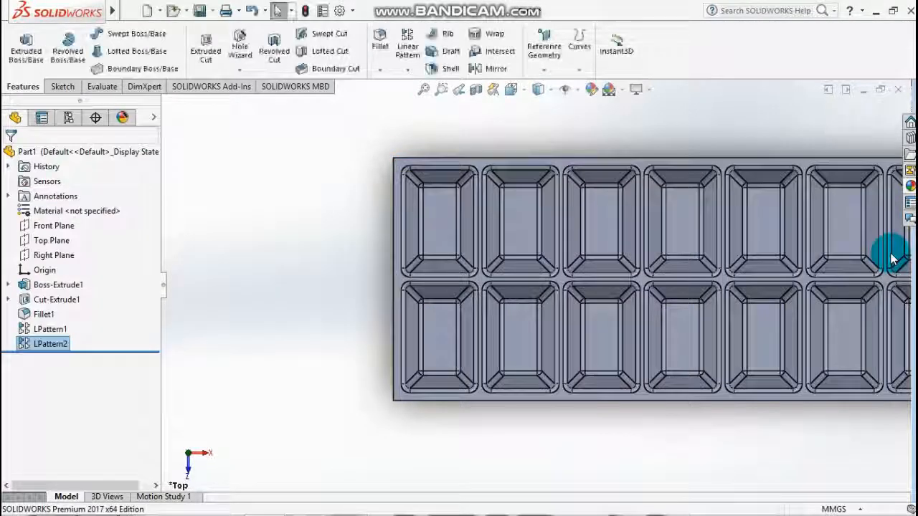
Start a Shell on the block and select its four side faces and bottom face as the faces to remove.
scroll(888, 259, "up", 2)
scroll(772, 279, "down", 3)
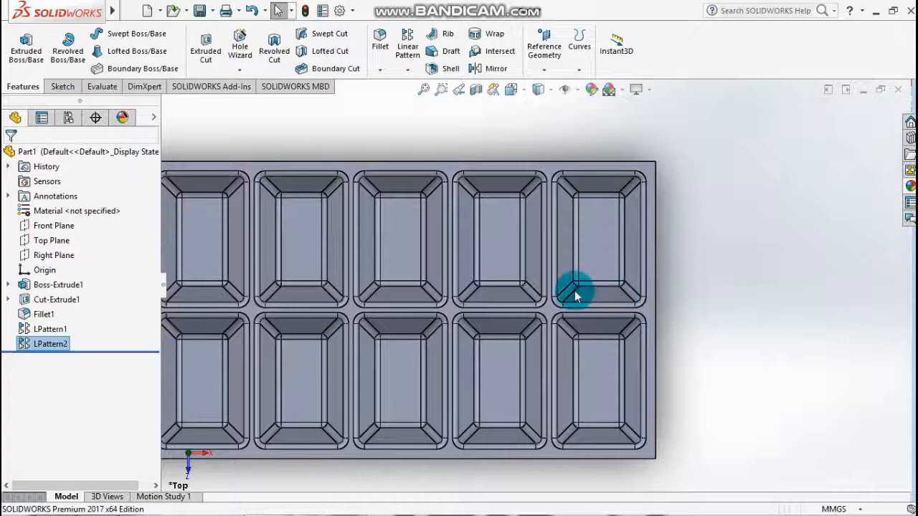
scroll(575, 295, "up", 3)
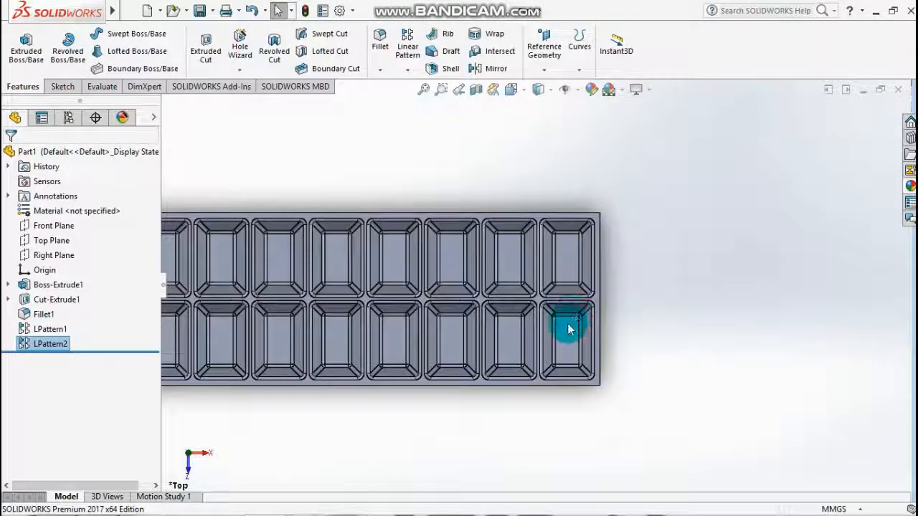
key("space")
left_click(584, 158)
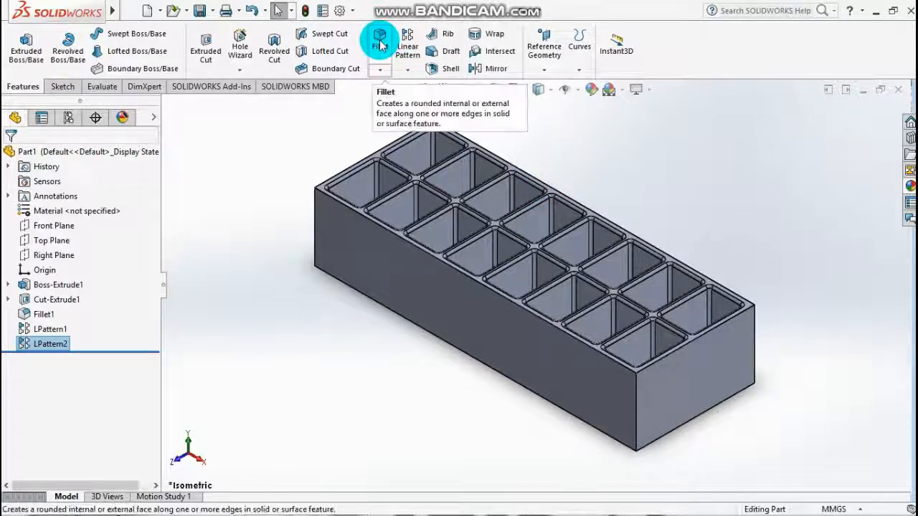
left_click(436, 67)
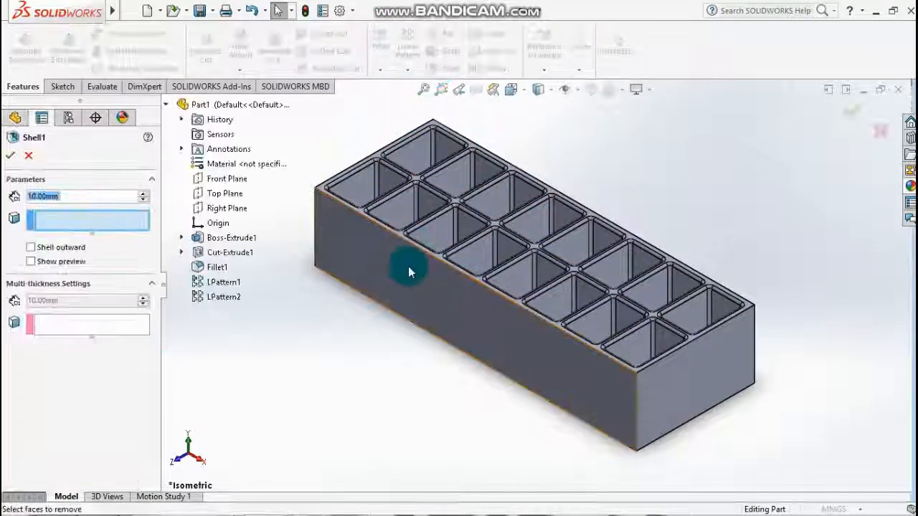
left_click(402, 289)
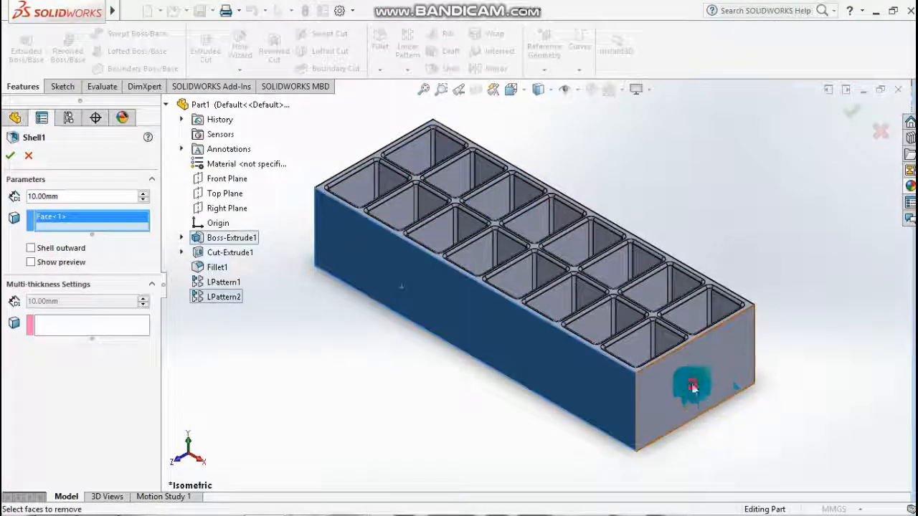
left_click(692, 387)
middle_click_drag(861, 297, 561, 306)
left_click(561, 303)
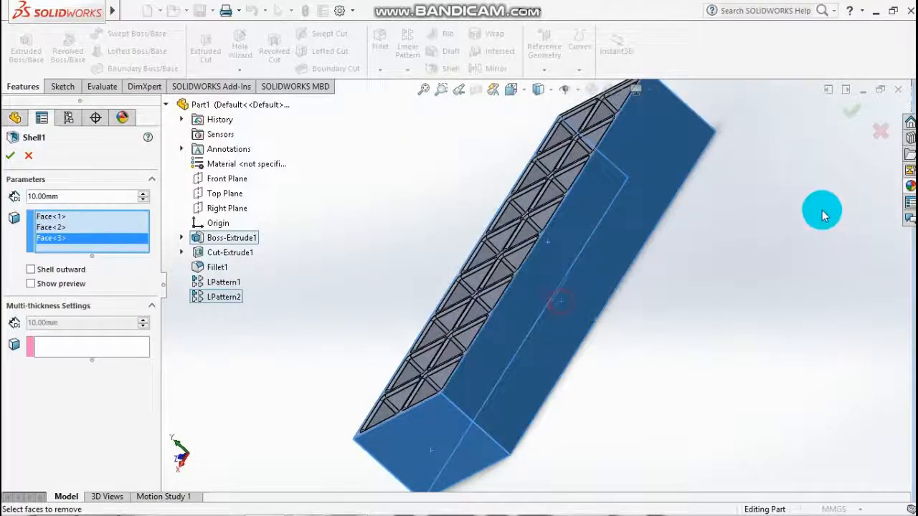
middle_click_drag(824, 216, 540, 284)
left_click(654, 202)
left_click(541, 284)
Turn on the shell preview, set the wall thickness to 1 mm and create the shell.
middle_click_drag(681, 251, 479, 404)
left_click(33, 305)
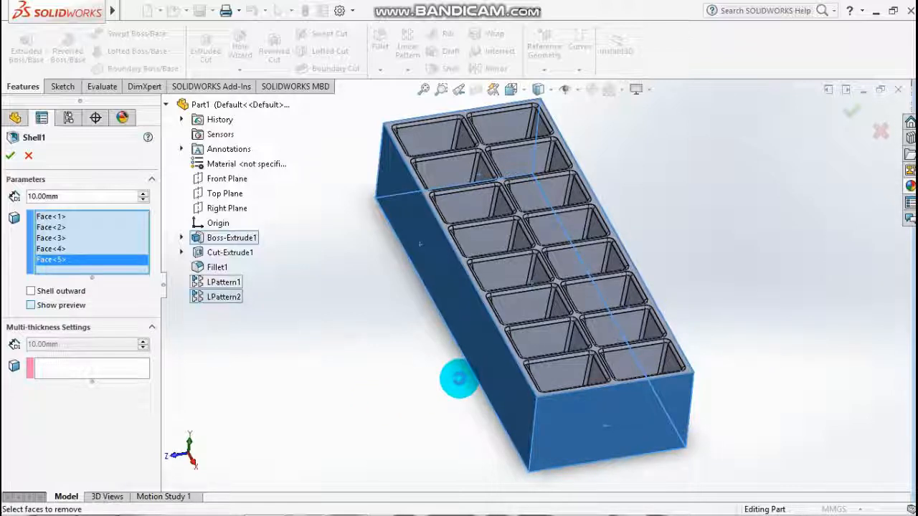
middle_click_drag(459, 379, 460, 384)
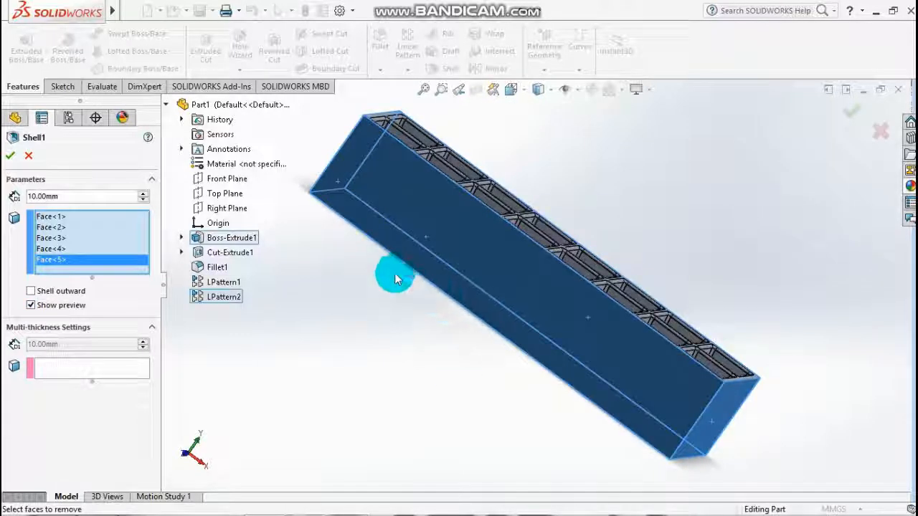
middle_click_drag(394, 278, 313, 327)
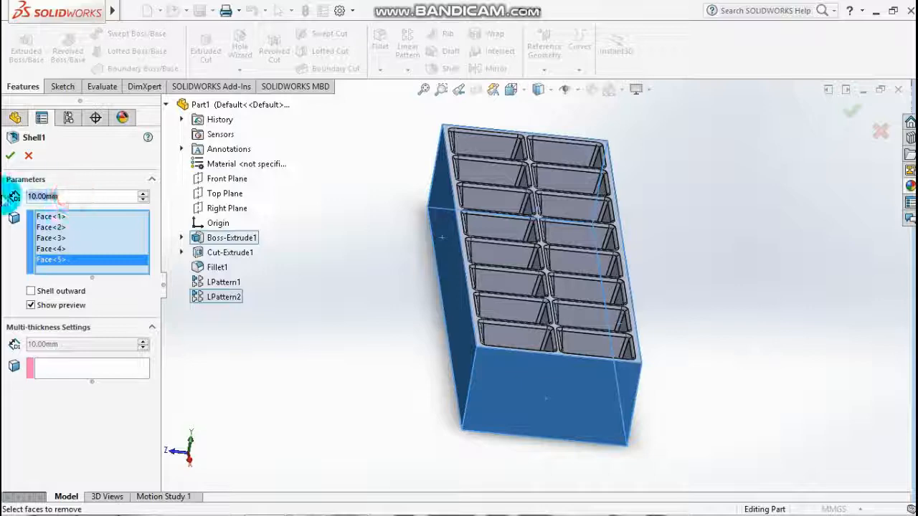
key("Return")
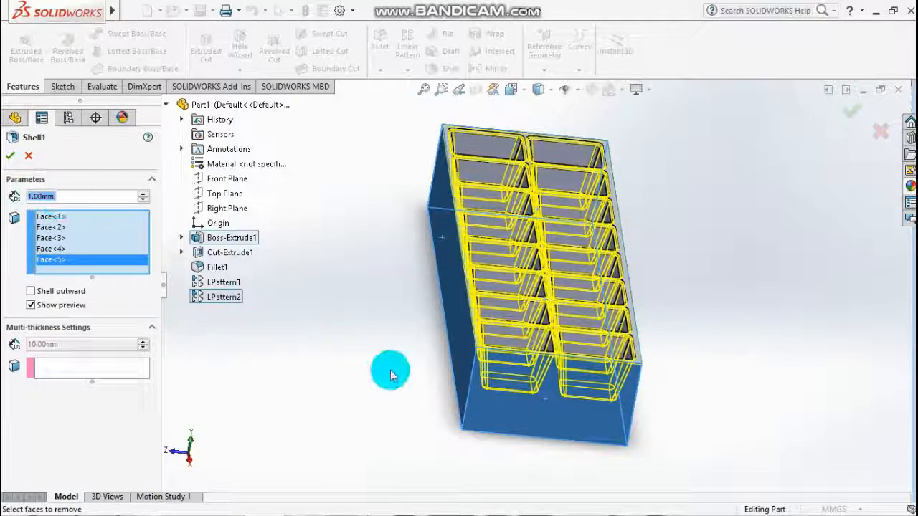
middle_click_drag(746, 397, 660, 377)
left_click(10, 154)
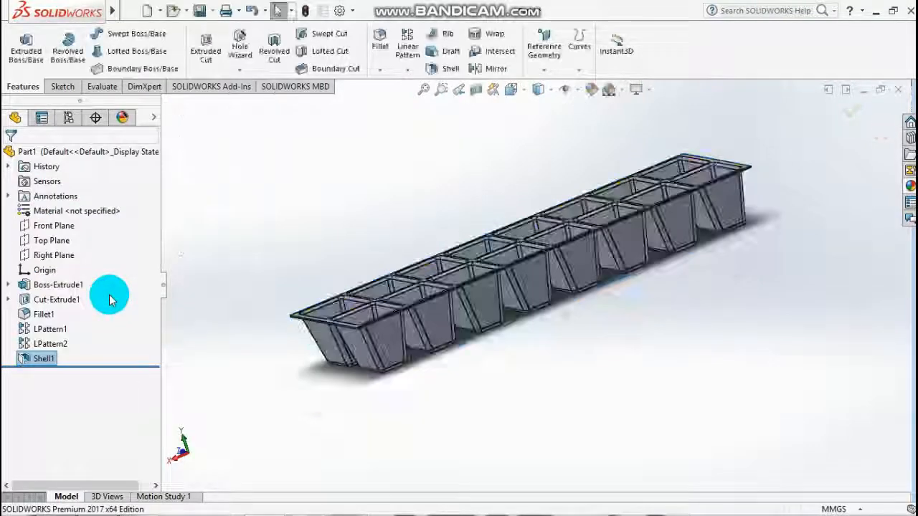
Start a fillet and select the two short vertical corner edges of the rim at one end of the shelled tray.
middle_click_drag(562, 399, 722, 390)
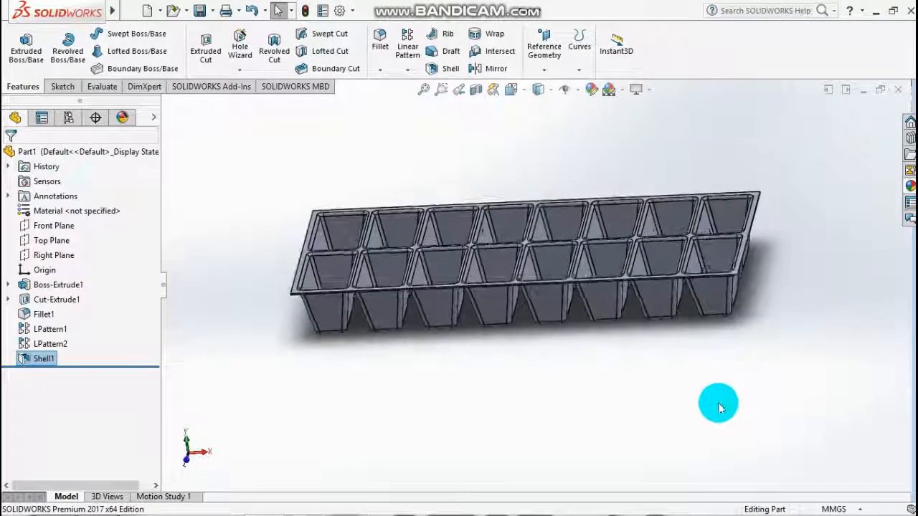
key("space")
left_click(767, 156)
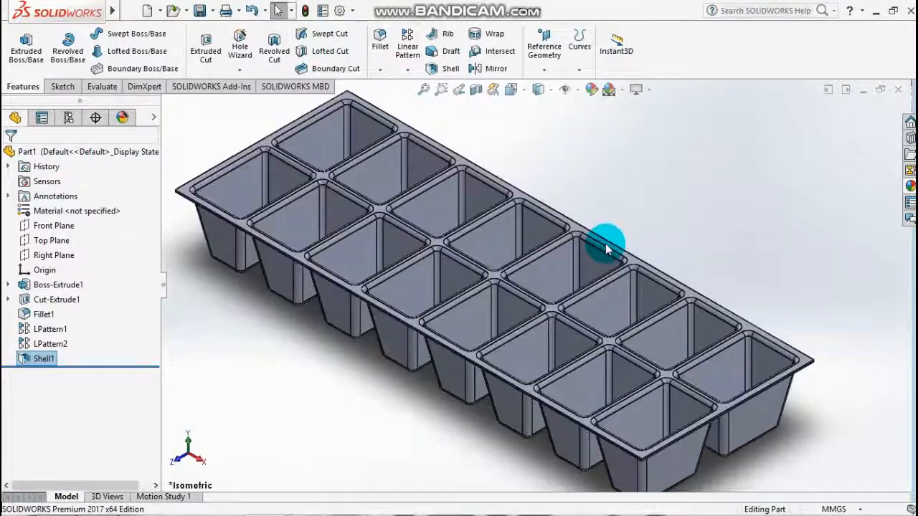
scroll(580, 264, "down", 3)
scroll(580, 263, "up", 4)
scroll(549, 265, "up", 1)
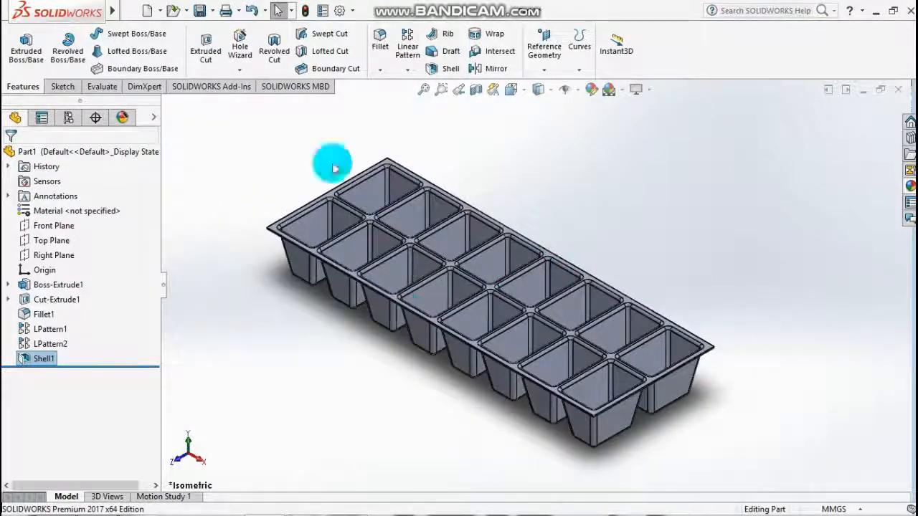
scroll(603, 385, "down", 10)
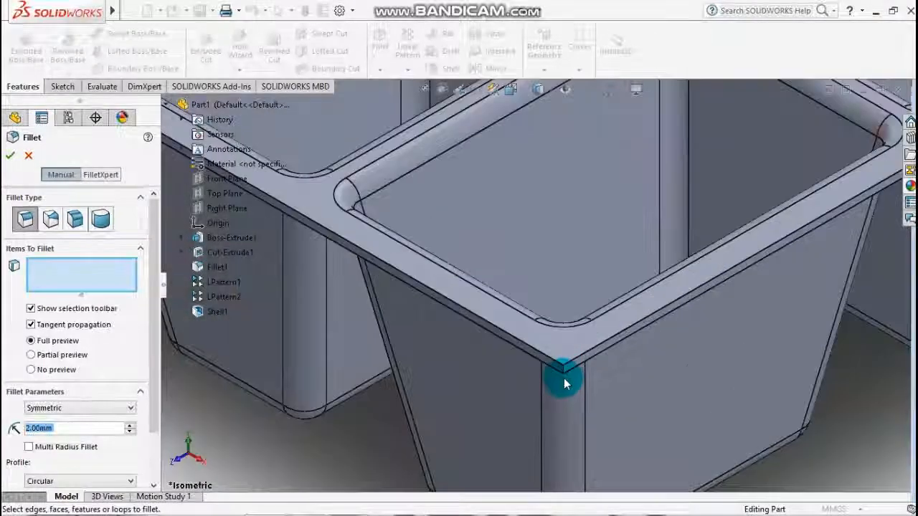
left_click(563, 371)
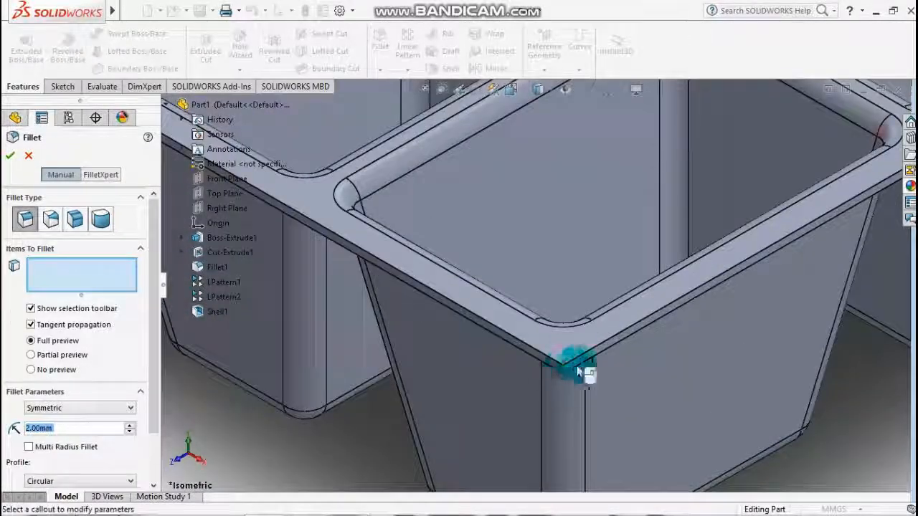
scroll(591, 348, "up", 6)
scroll(632, 233, "up", 4)
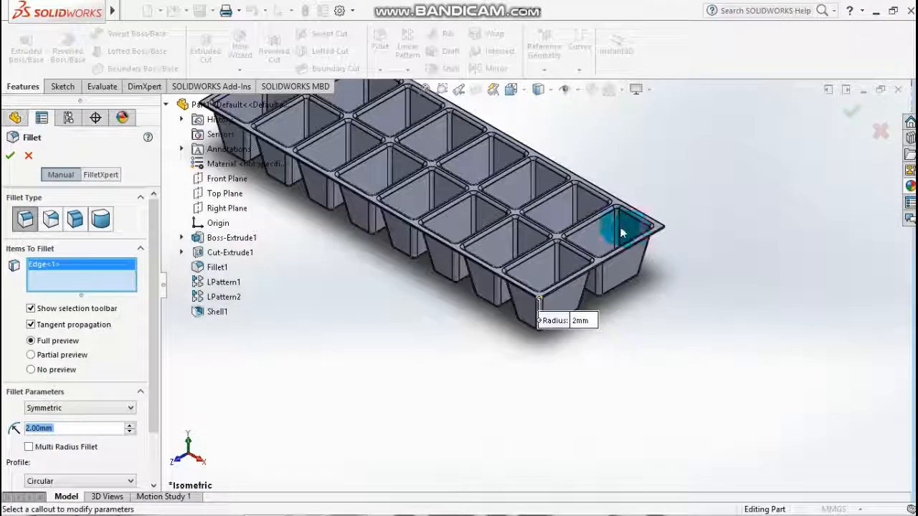
scroll(622, 217, "down", 3)
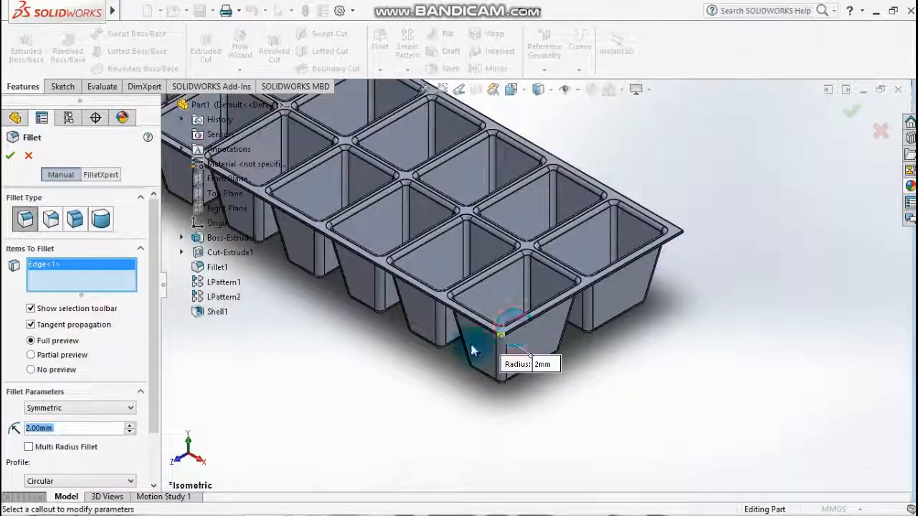
scroll(674, 287, "down", 8)
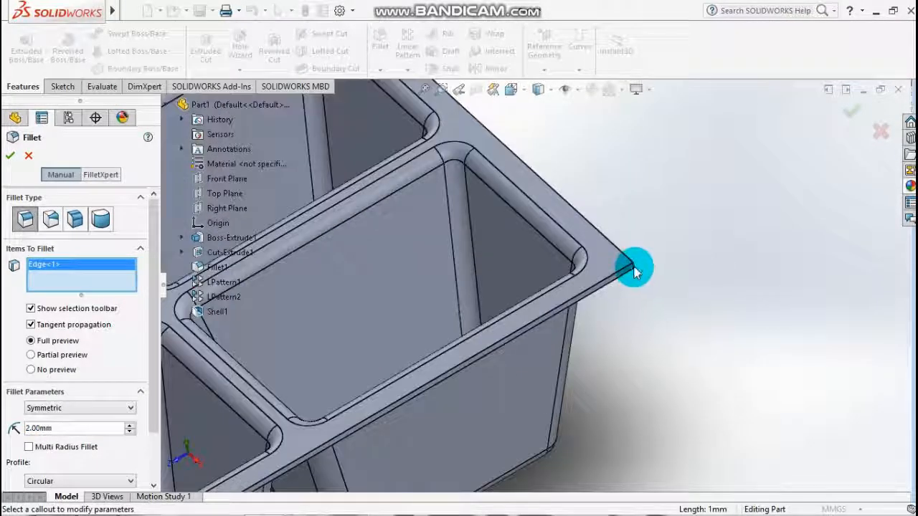
left_click(598, 301)
Add the two vertical rim corner edges at the tray's opposite end to the fillet selection.
scroll(547, 265, "up", 6)
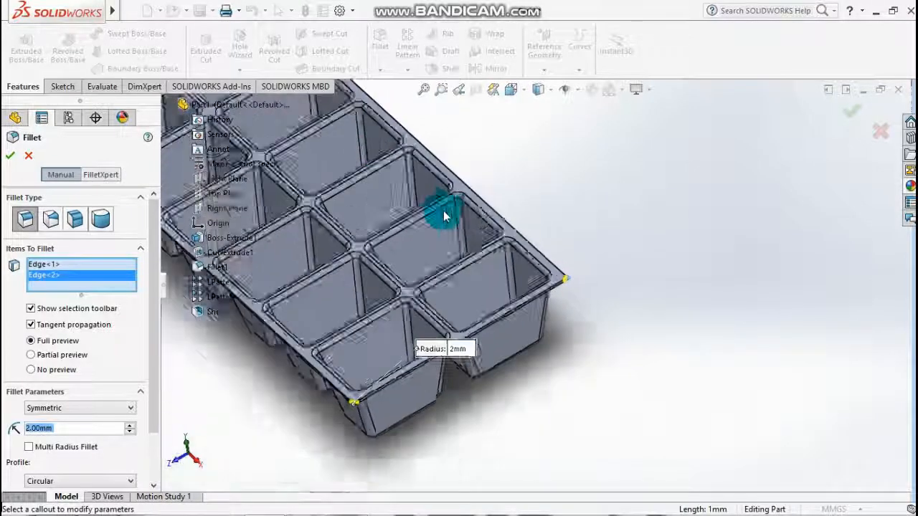
scroll(413, 235, "up", 3)
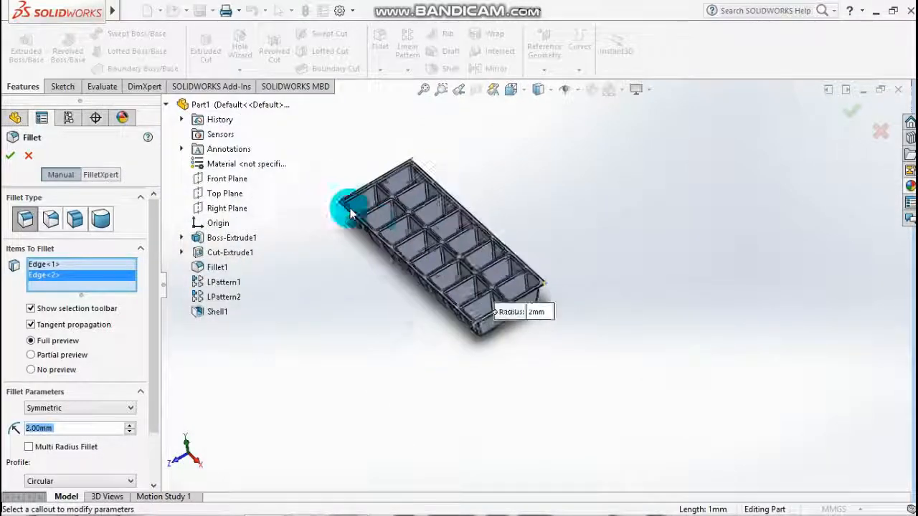
left_click(166, 105)
scroll(431, 268, "down", 10)
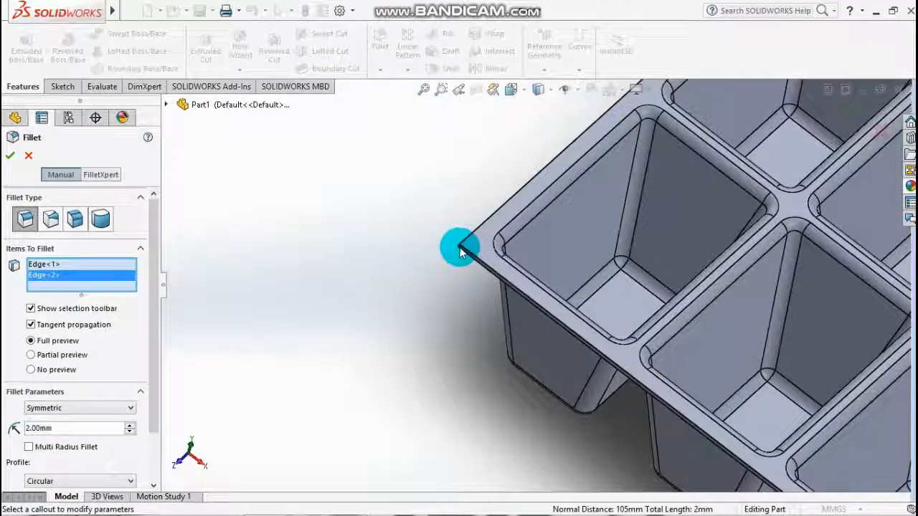
left_click(460, 251)
scroll(479, 199, "up", 5)
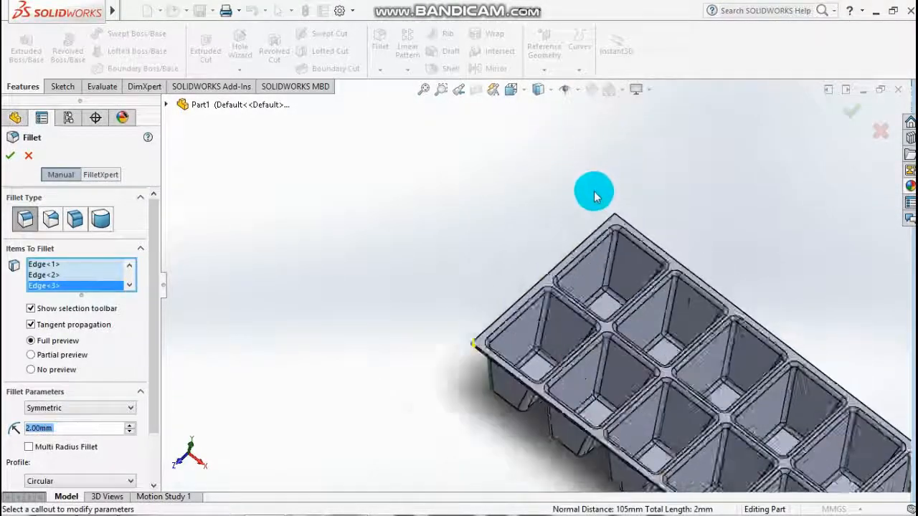
scroll(618, 188, "down", 4)
middle_click_drag(698, 245, 650, 311)
scroll(744, 173, "down", 3)
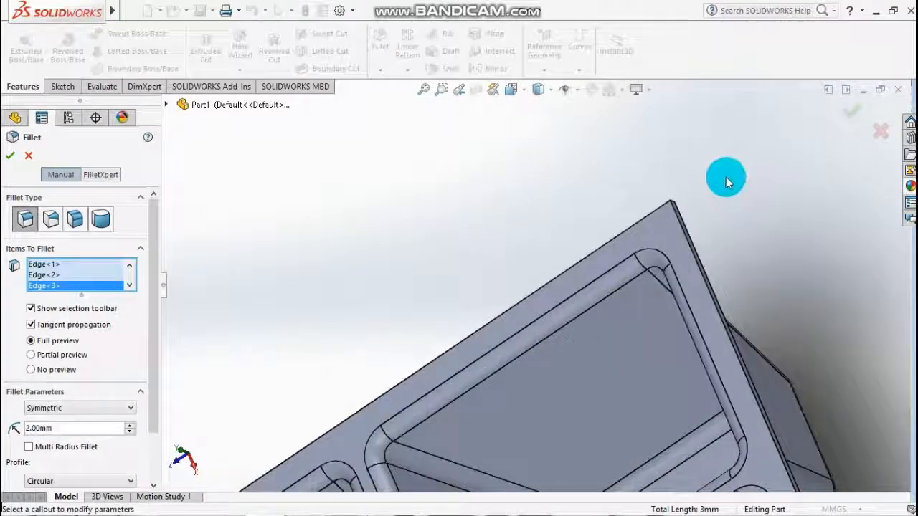
scroll(745, 198, "down", 5)
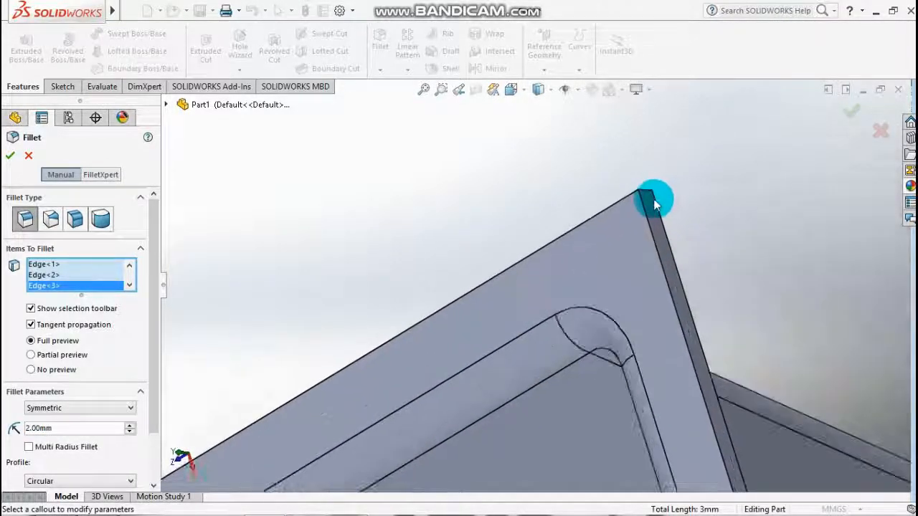
left_click(648, 192)
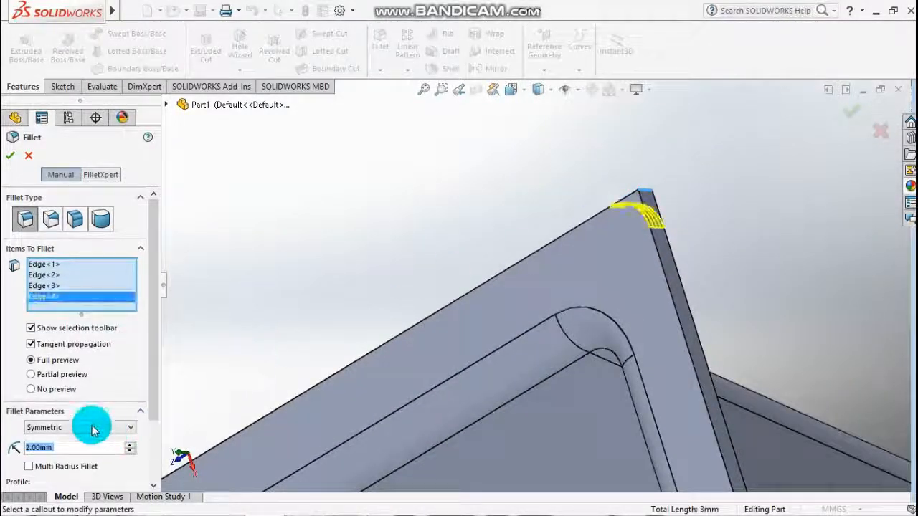
Enter a larger radius for the four rim corners and apply the fillet.
left_click(64, 448)
left_click_drag(64, 448, 23, 448)
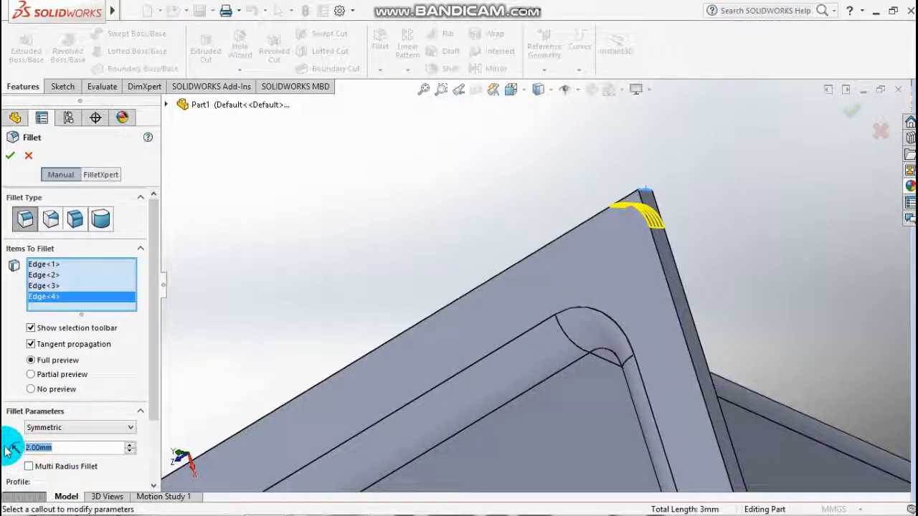
left_click(7, 156)
Start a sketch on the Front Plane and view it normal to the plane.
key("space")
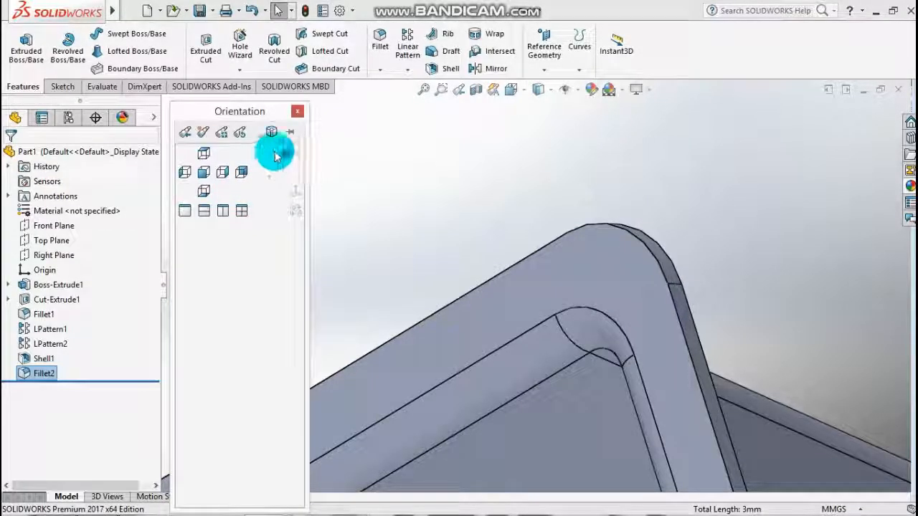
left_click(279, 153)
scroll(671, 396, "down", 3)
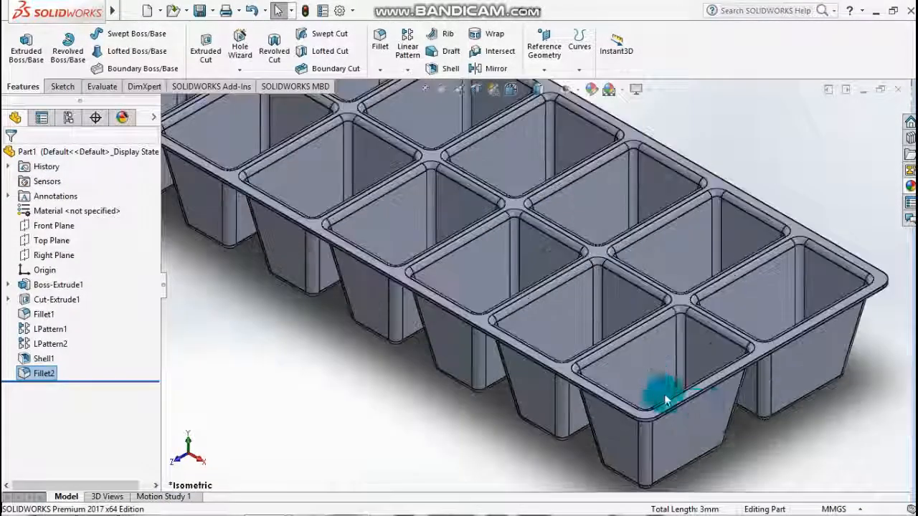
scroll(696, 414, "up", 5)
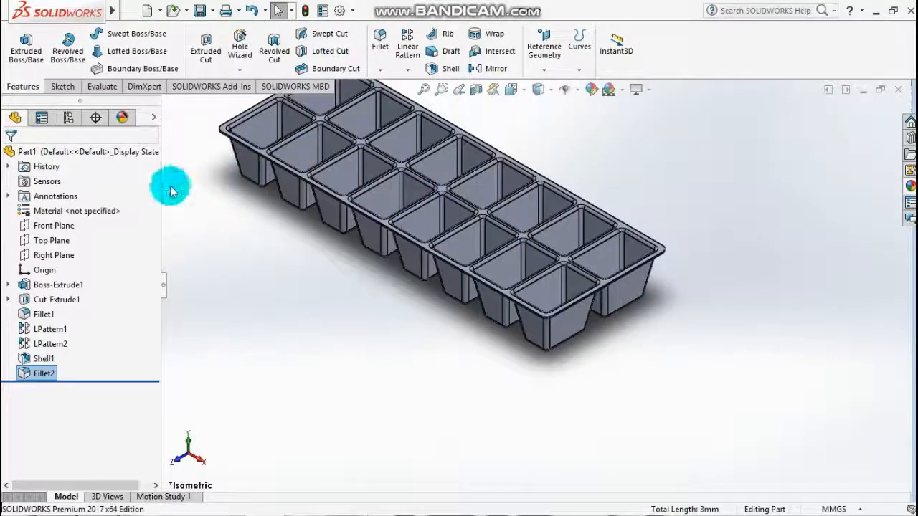
left_click(45, 240)
left_click(43, 225)
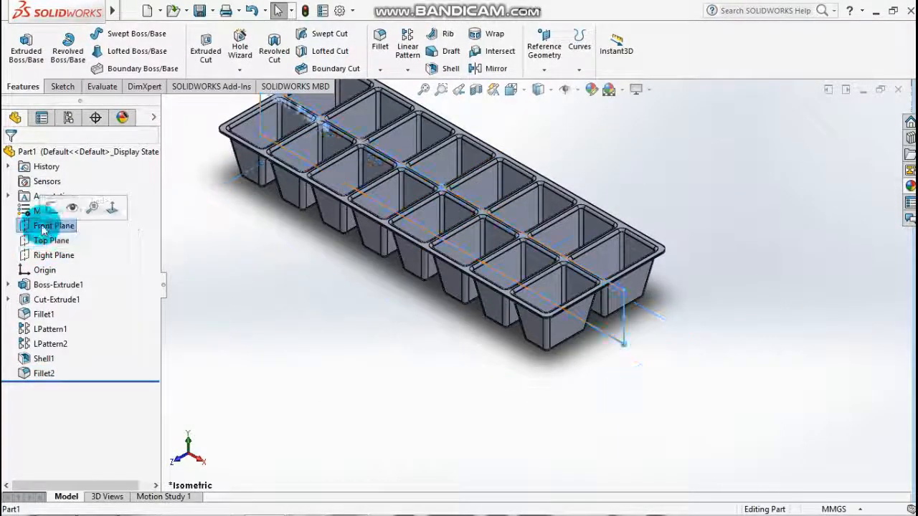
left_click(52, 209)
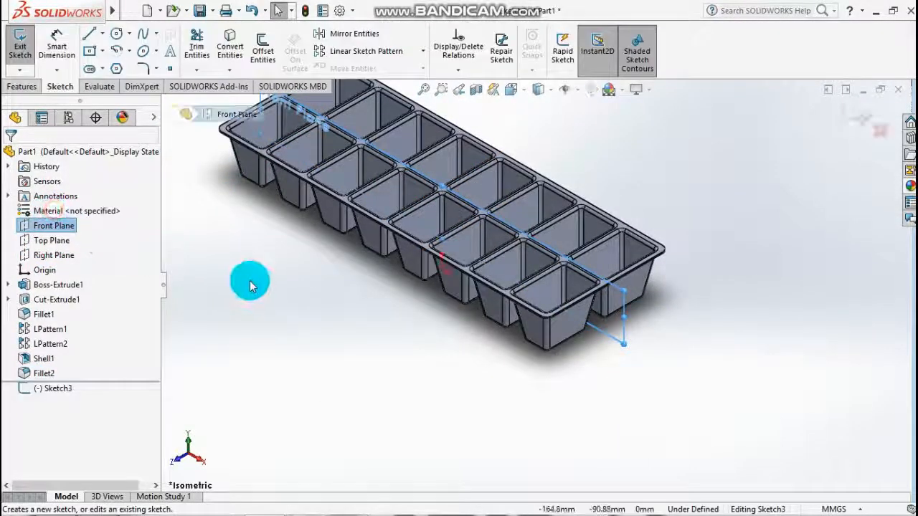
key("space")
left_click(189, 191)
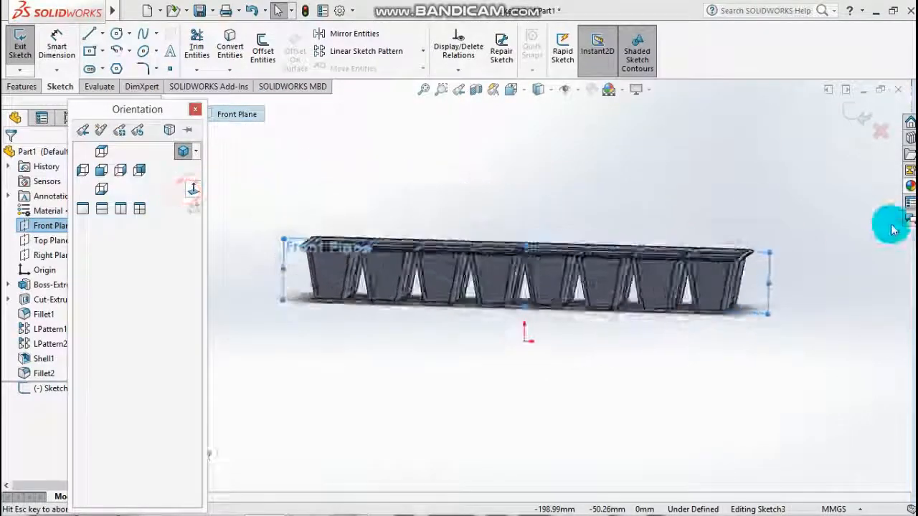
Sketch a closed L-shaped profile from the rim's outer top corner, about 10.6 mm tall with an outward foot, about 5.6 mm wide overall.
scroll(774, 270, "down", 10)
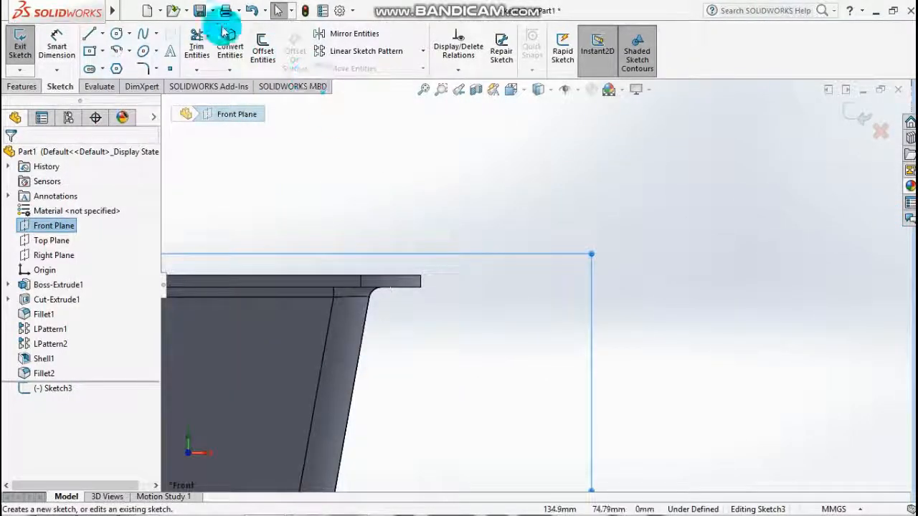
left_click(90, 33)
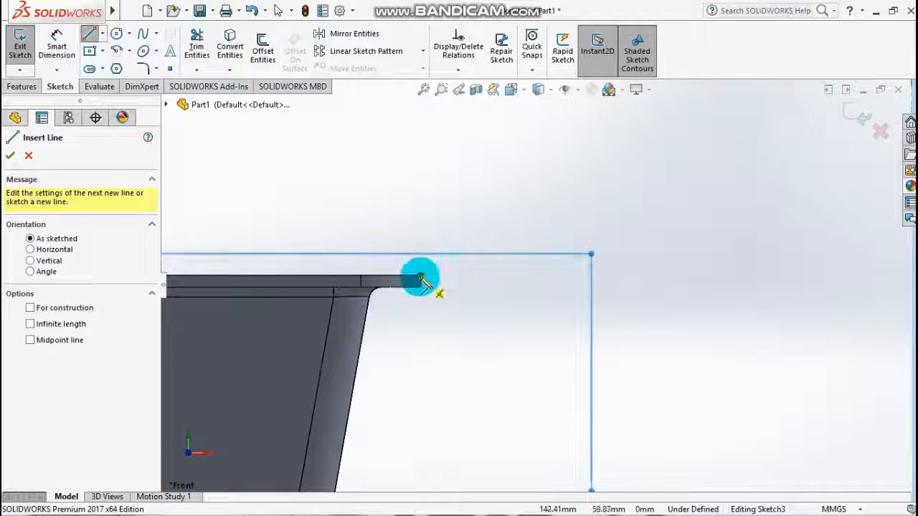
left_click(421, 279)
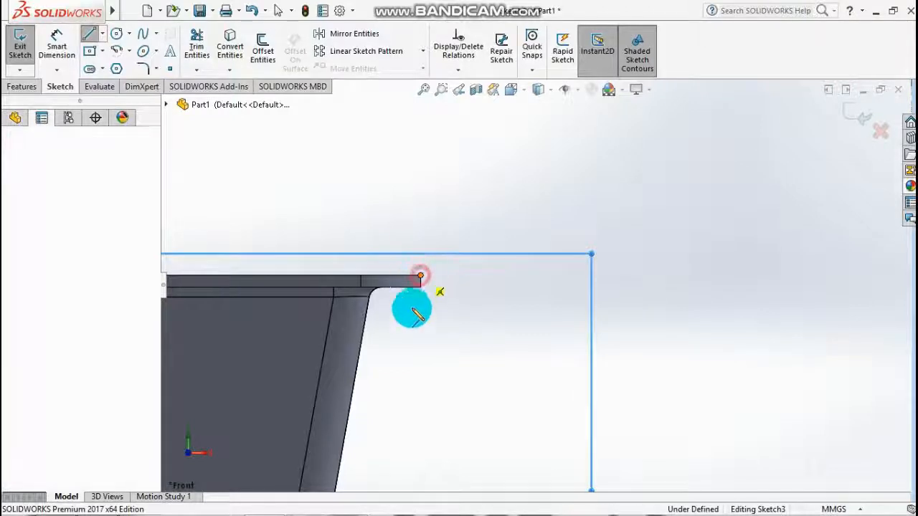
left_click(421, 402)
left_click(487, 403)
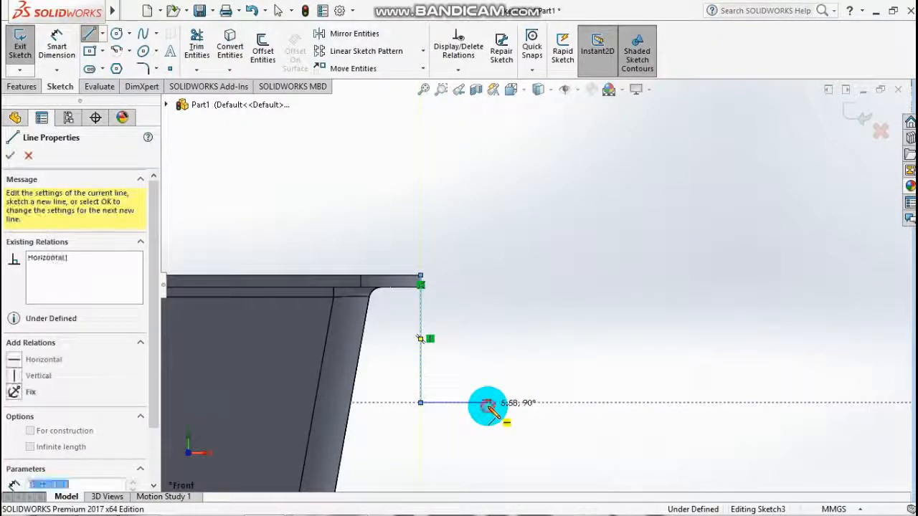
left_click(488, 380)
left_click(443, 380)
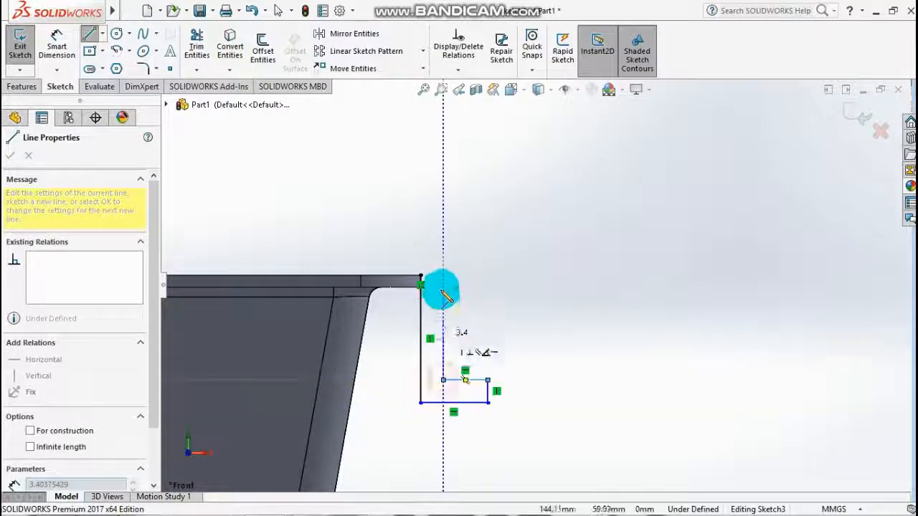
left_click(443, 275)
left_click(421, 276)
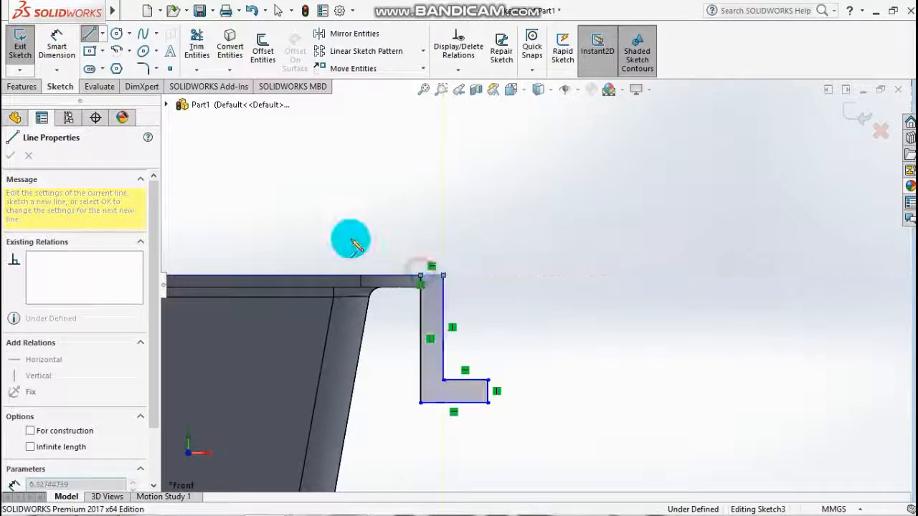
Dimension the profile's long vertical side against the rim edge to 5 mm.
left_click(56, 43)
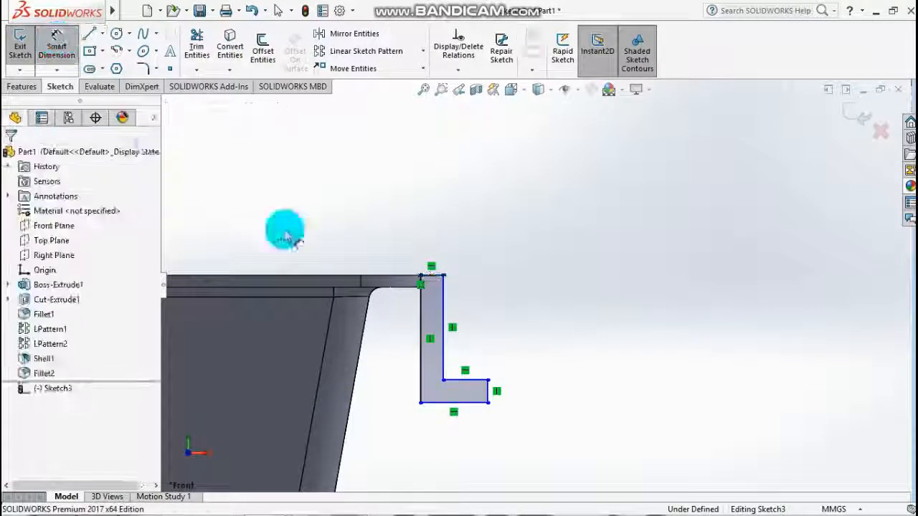
left_click(422, 334)
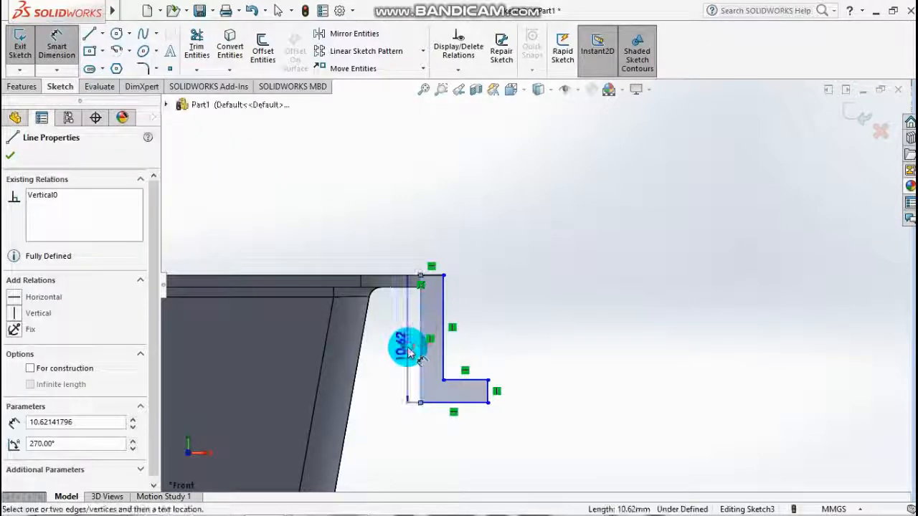
left_click(408, 349)
type("5")
key("Return")
Try to dimension the width of the profile's top edge to 1 mm.
left_click(466, 380)
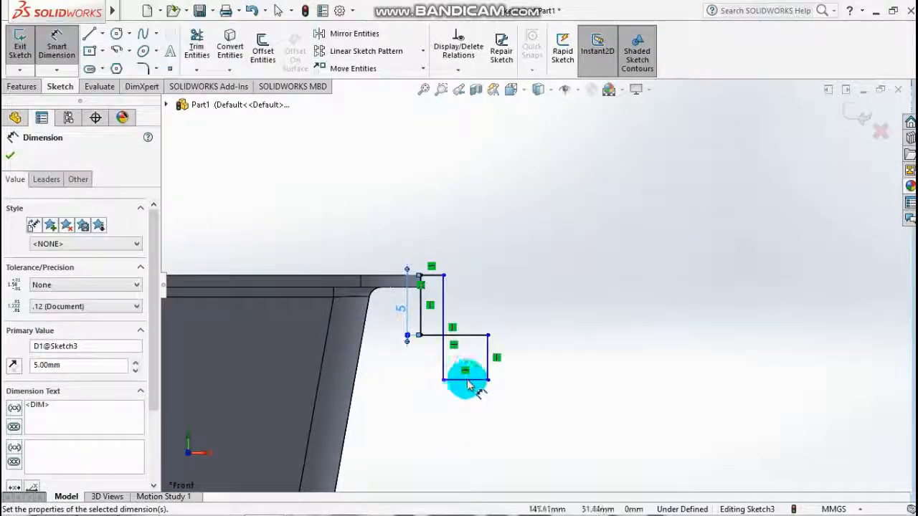
scroll(467, 369, "down", 3)
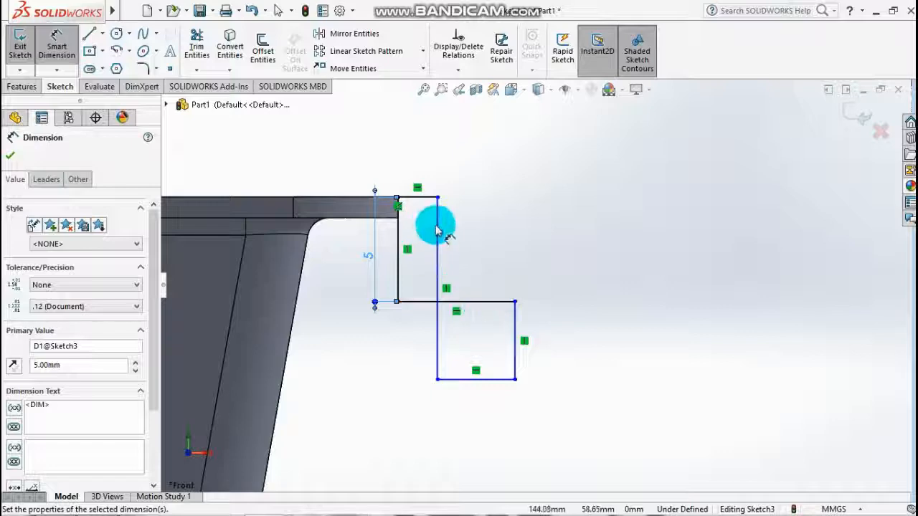
left_click(515, 335)
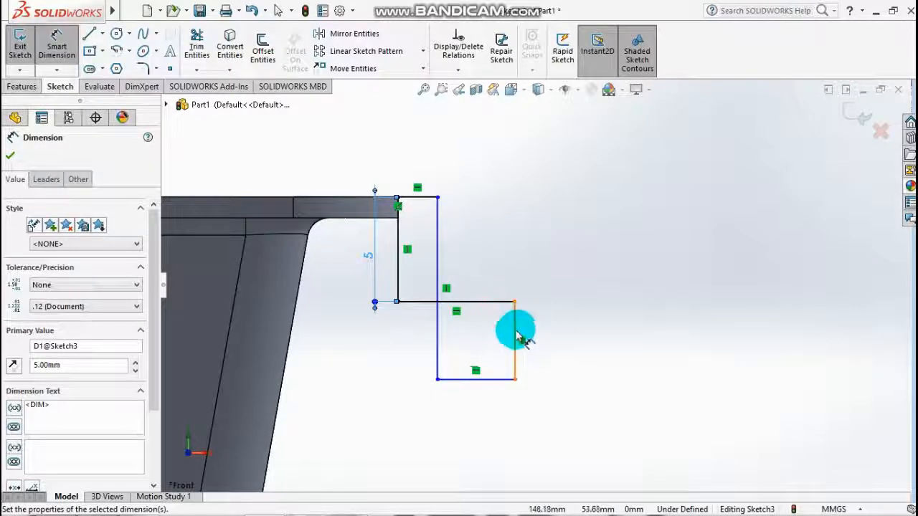
left_click(423, 203)
left_click(420, 151)
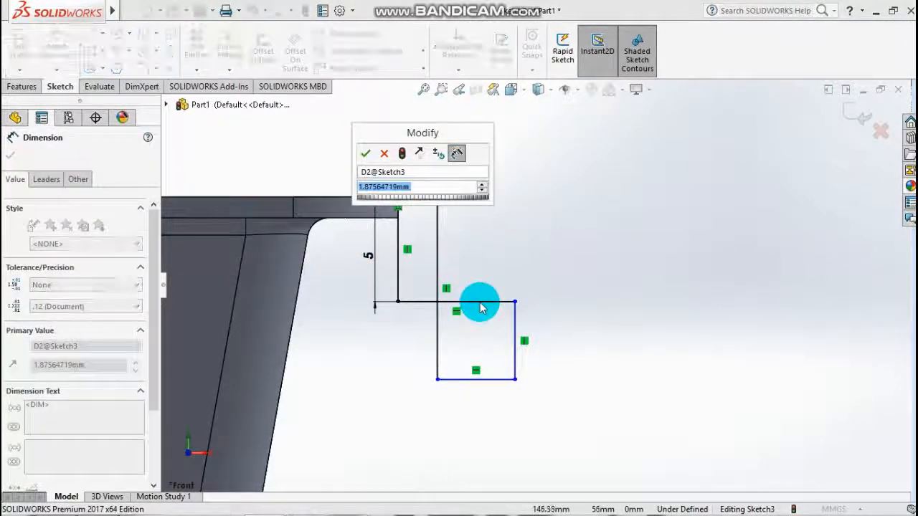
type("1")
key("Return")
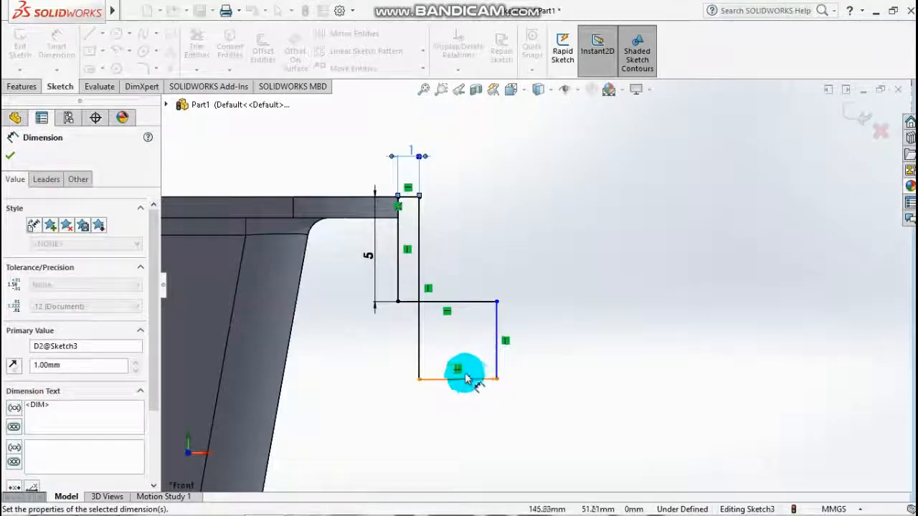
Try to dimension the foot's shorter horizontal edge to 3 mm.
left_click(463, 380)
left_click(456, 422)
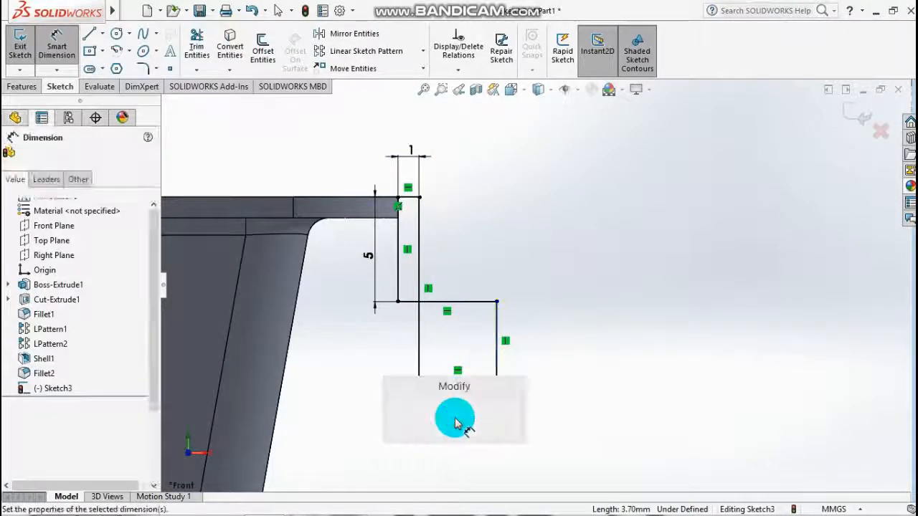
type("3.00mm")
key("Return")
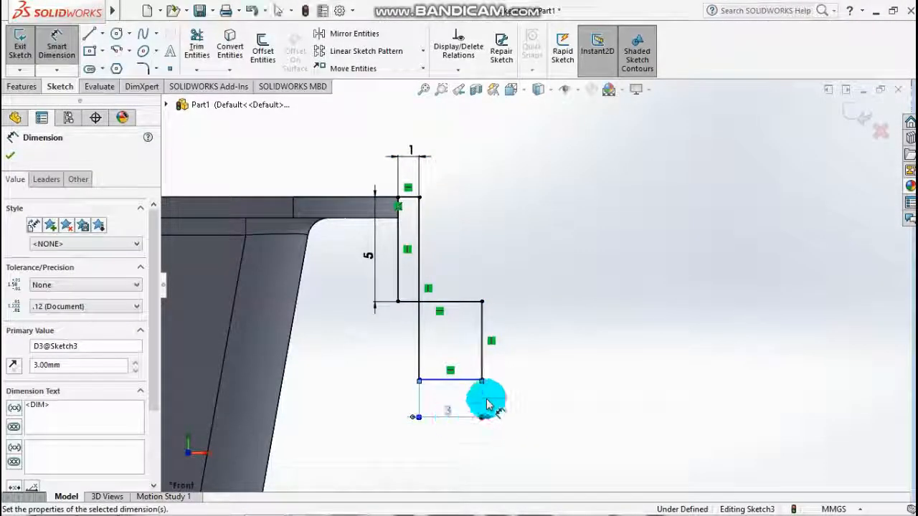
Undo the 3 mm and 1 mm dimensions and the 5 mm height change to restore the L shape.
key("Escape")
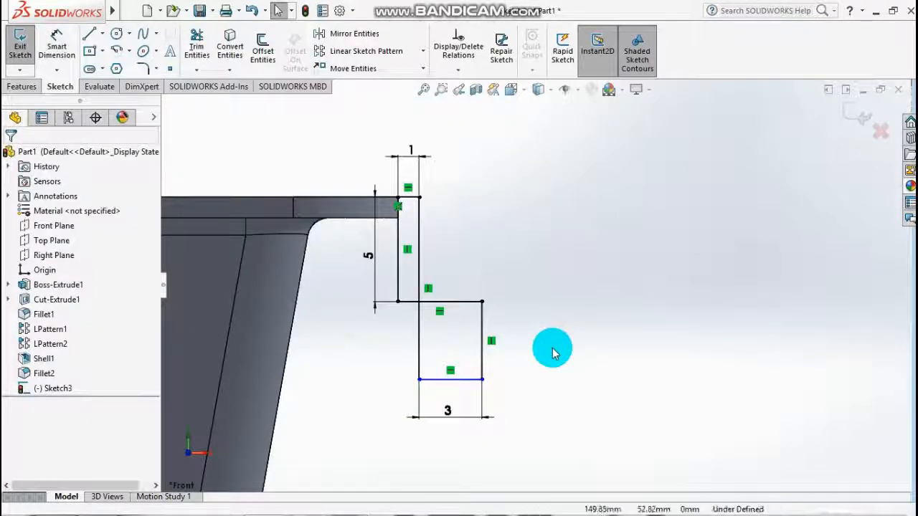
key("ctrl+z")
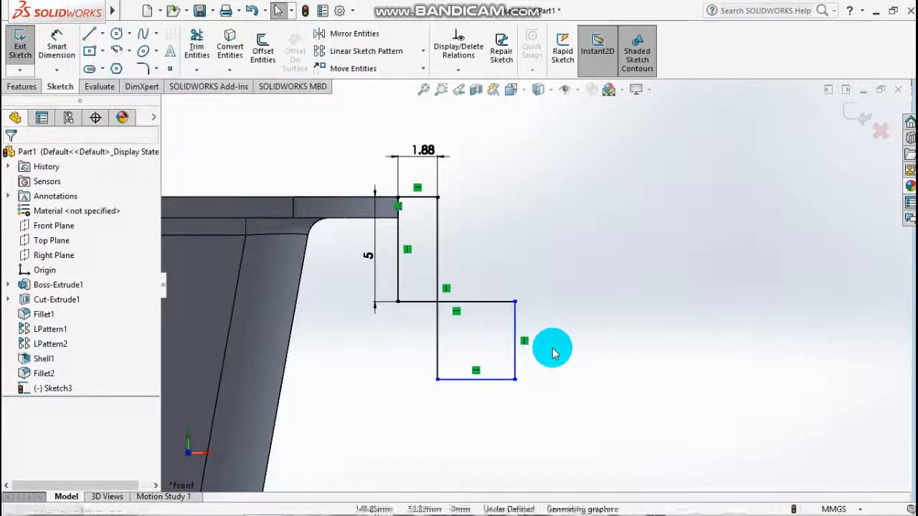
key("ctrl+z")
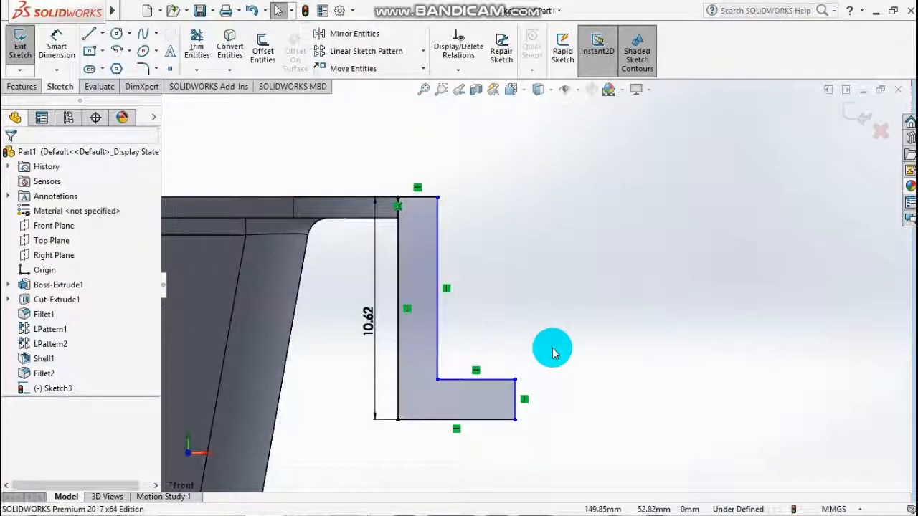
Dimension the profile's full bottom edge to 3 mm.
left_click(43, 56)
left_click(465, 448)
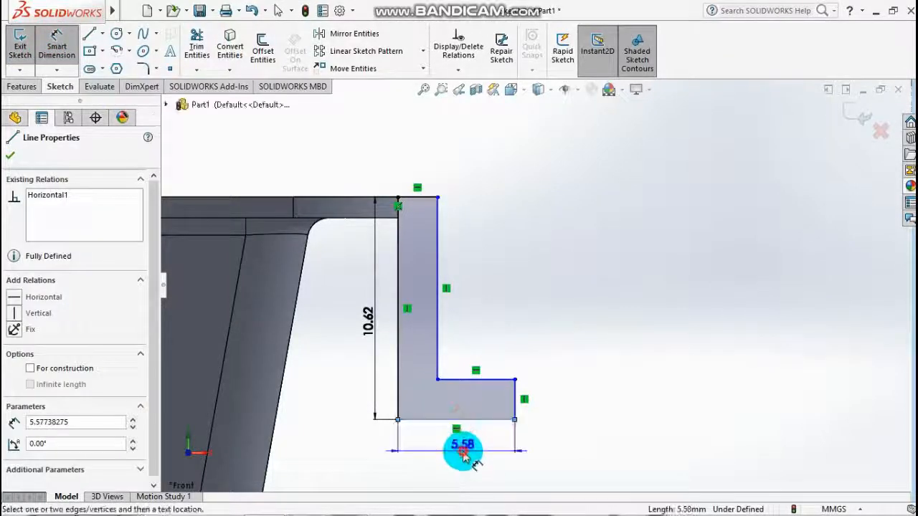
left_click(463, 451)
type("3.00mm")
key("Return")
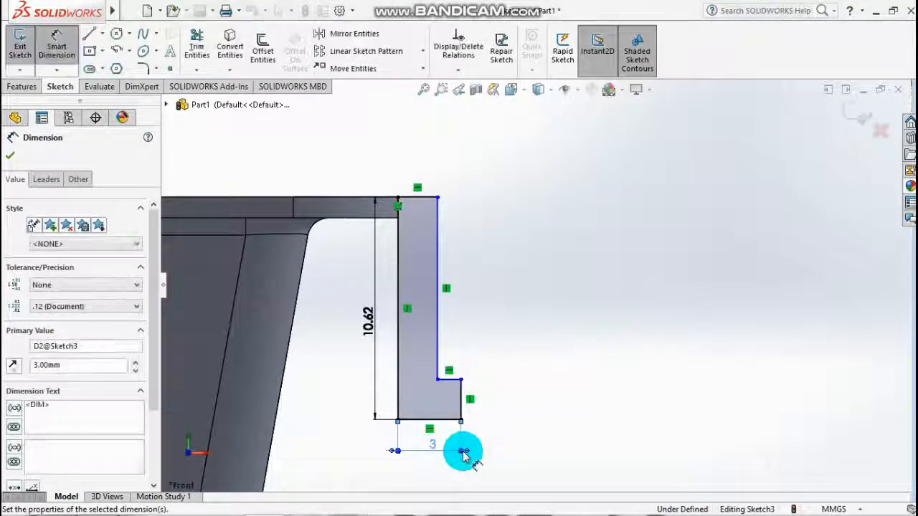
Dimension the short vertical end of the profile's foot to 1 mm.
left_click(461, 399)
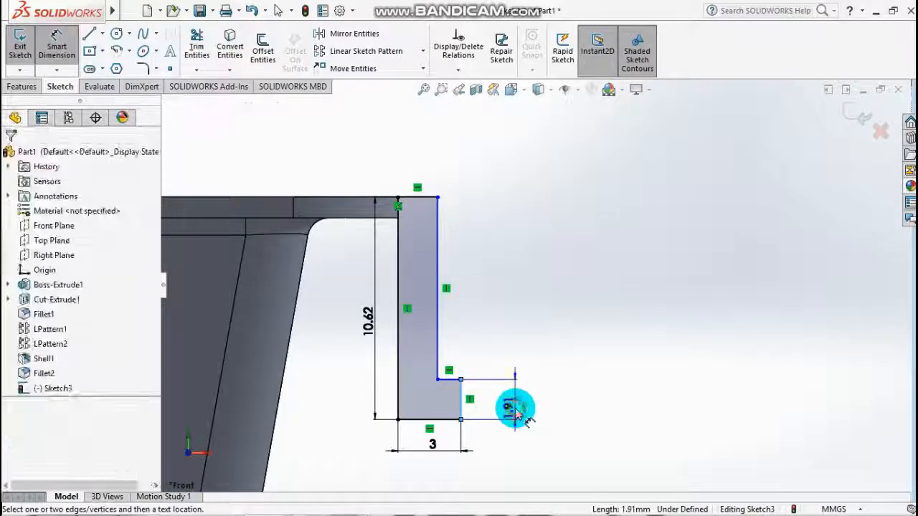
left_click(512, 407)
type("1")
key("Return")
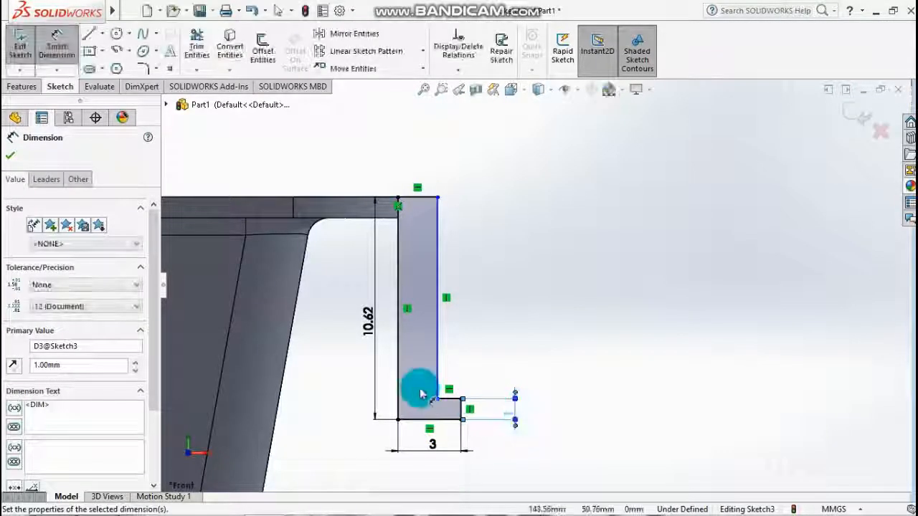
left_click(399, 330)
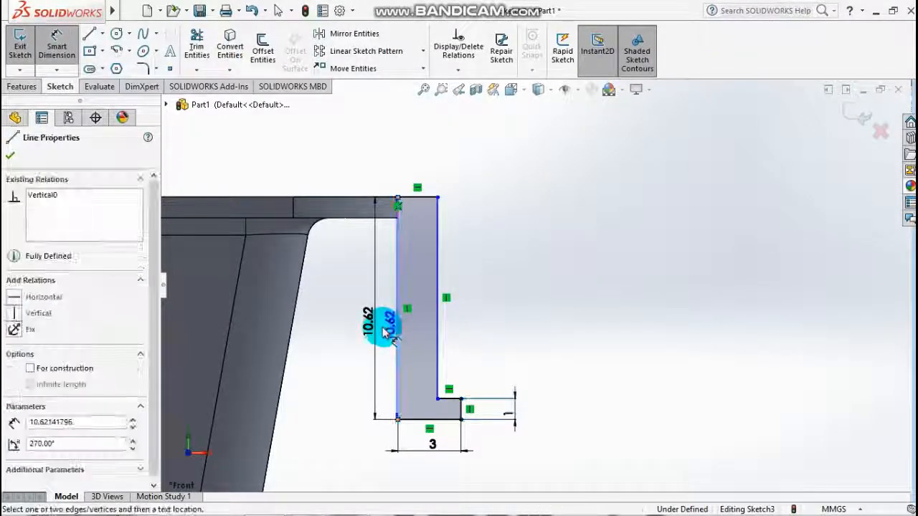
left_click(380, 323)
left_click(530, 271)
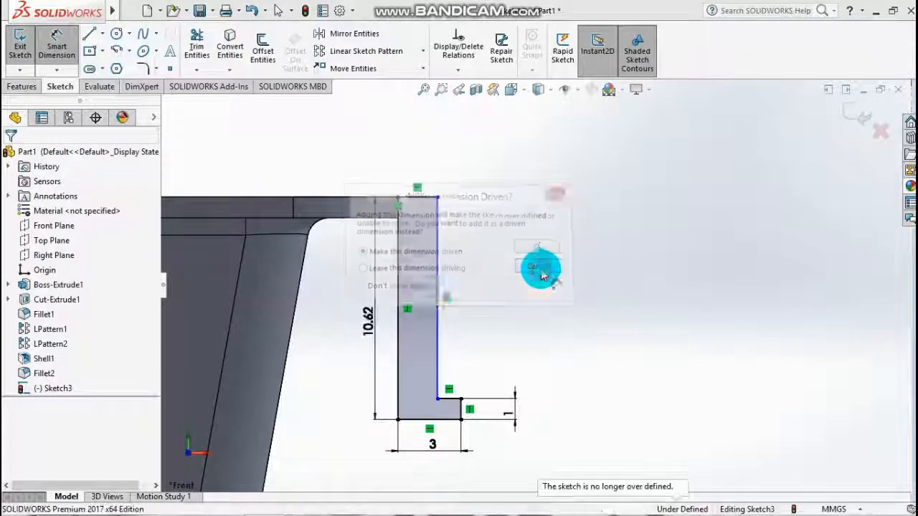
Set the existing height dimension of the profile's vertical side to 5 mm.
left_click(369, 319)
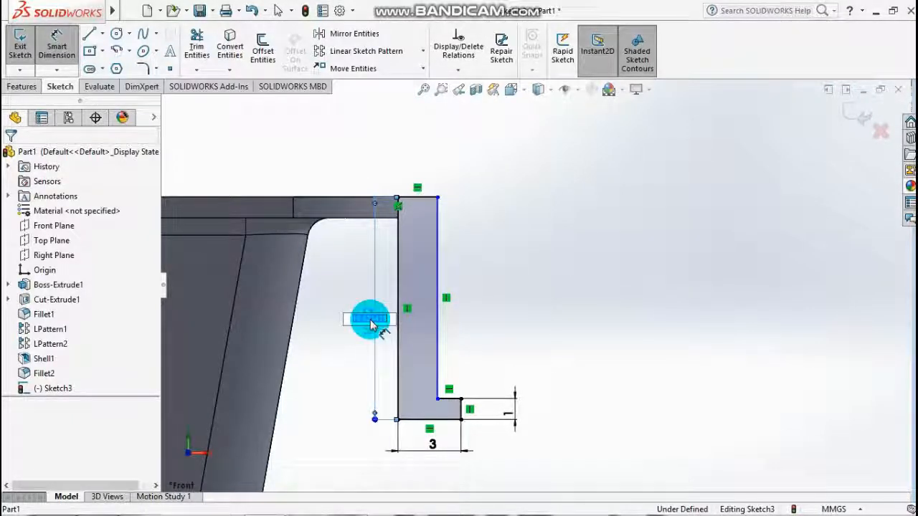
type("5")
key("Return")
left_click(536, 249)
Dimension the profile's top edge to 1 mm so the upright leg matches the foot's thickness.
left_click(434, 266)
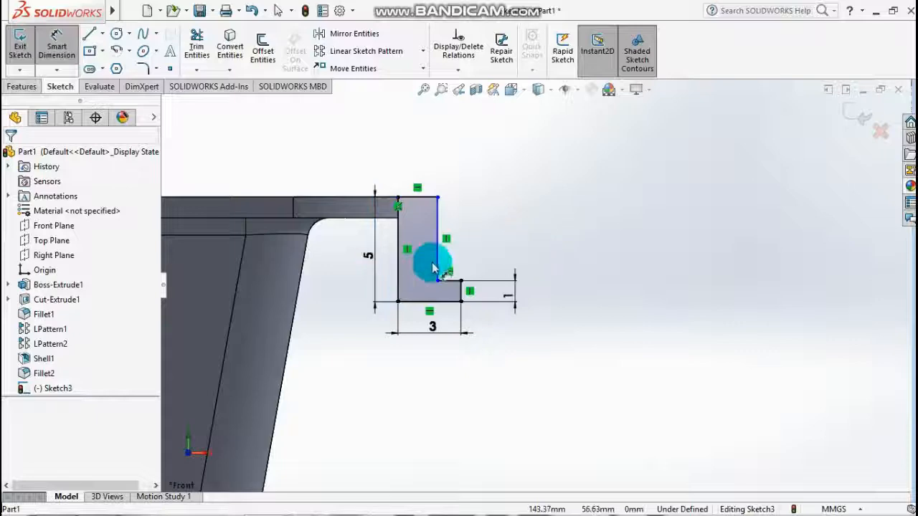
left_click(423, 175)
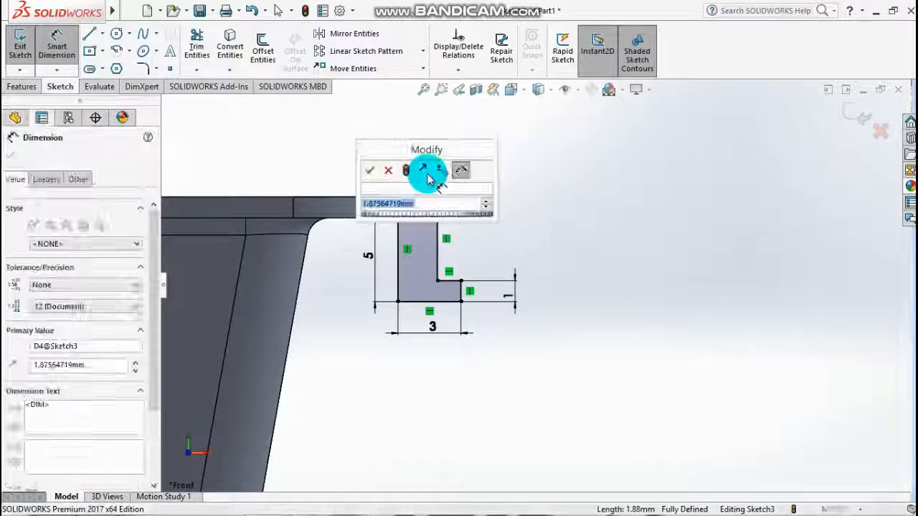
type("1")
key("Return")
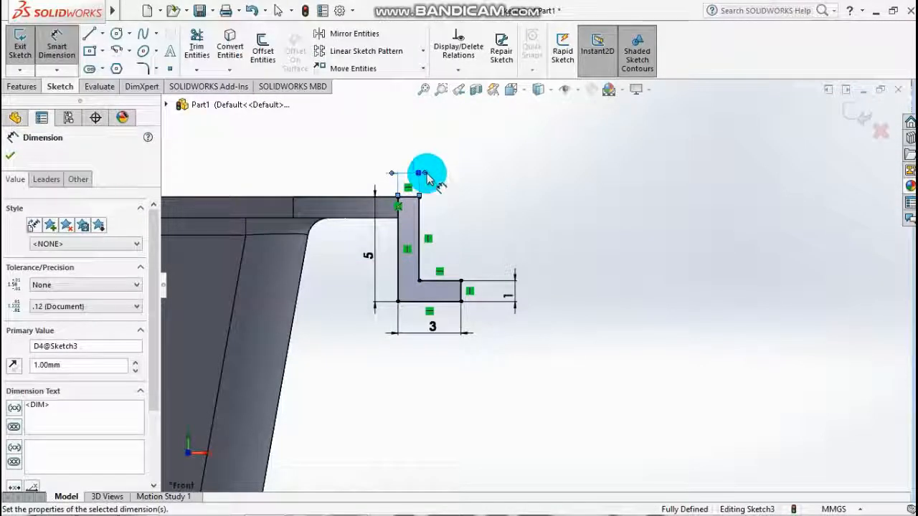
left_click(11, 156)
Add a 1.5 mm sketch fillet to the outer corner of the L profile.
left_click(142, 68)
scroll(384, 300, "up", 2)
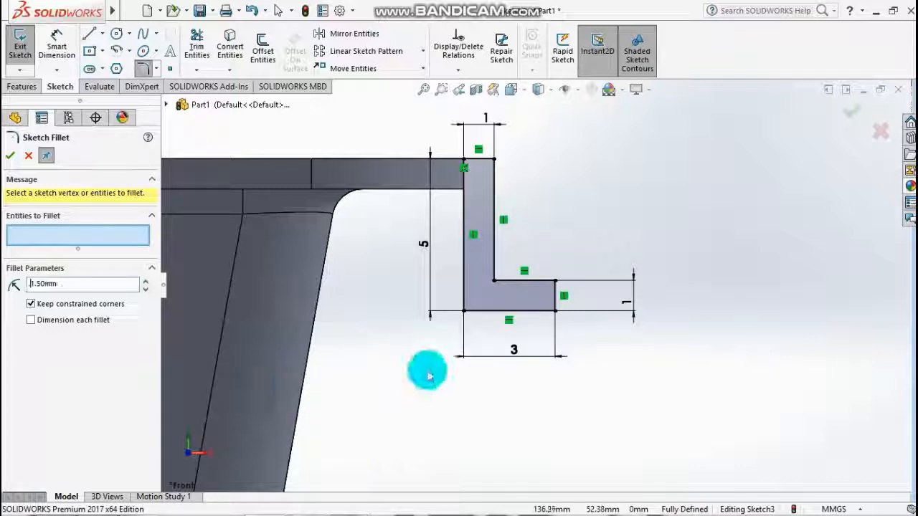
left_click(465, 302)
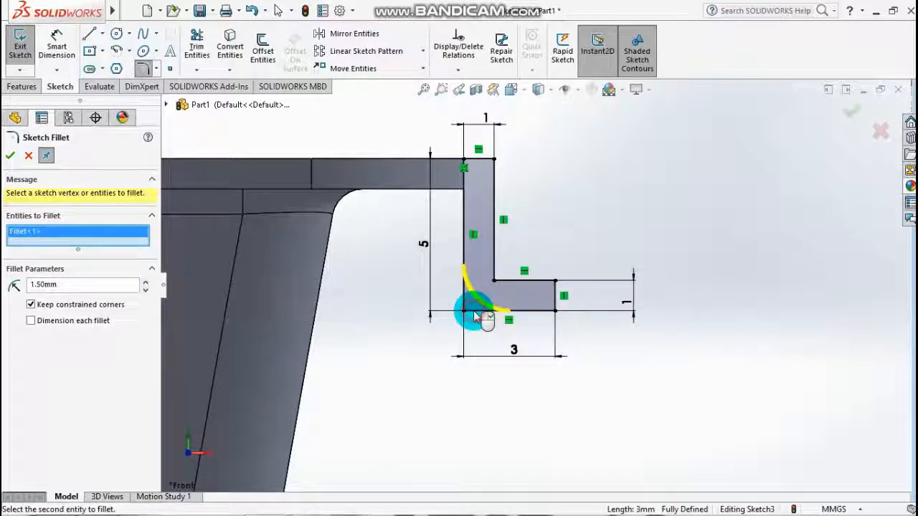
left_click(475, 314)
left_click(10, 156)
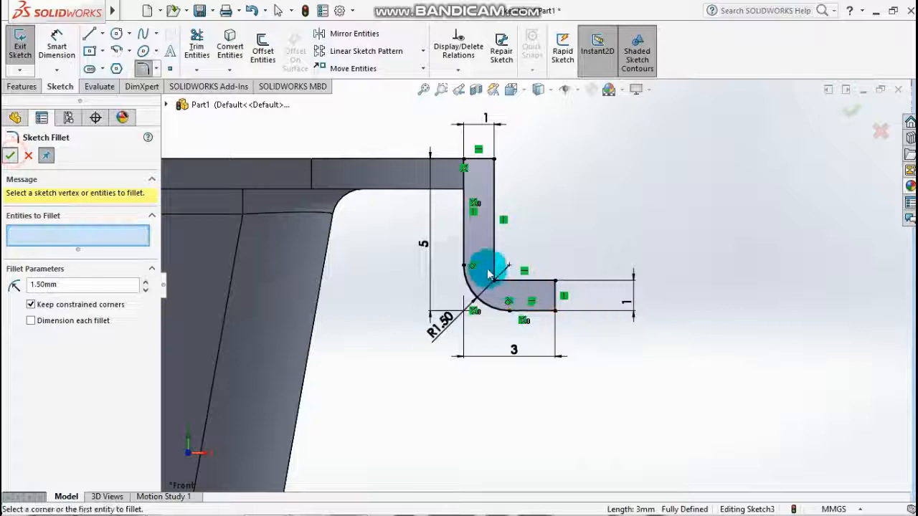
Add a 0.5 mm sketch fillet to the inner corner of the L profile.
left_click(510, 281)
left_click(488, 290)
left_click(77, 284)
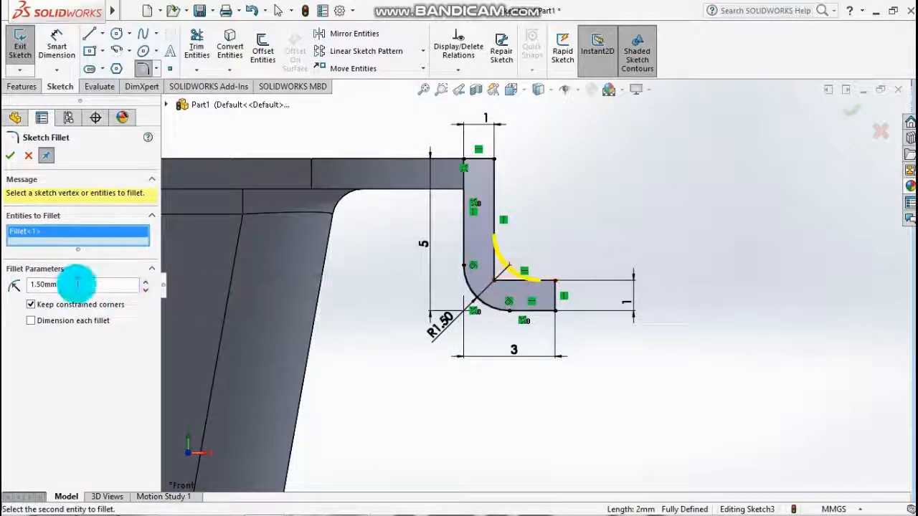
left_click_drag(76, 284, 13, 286)
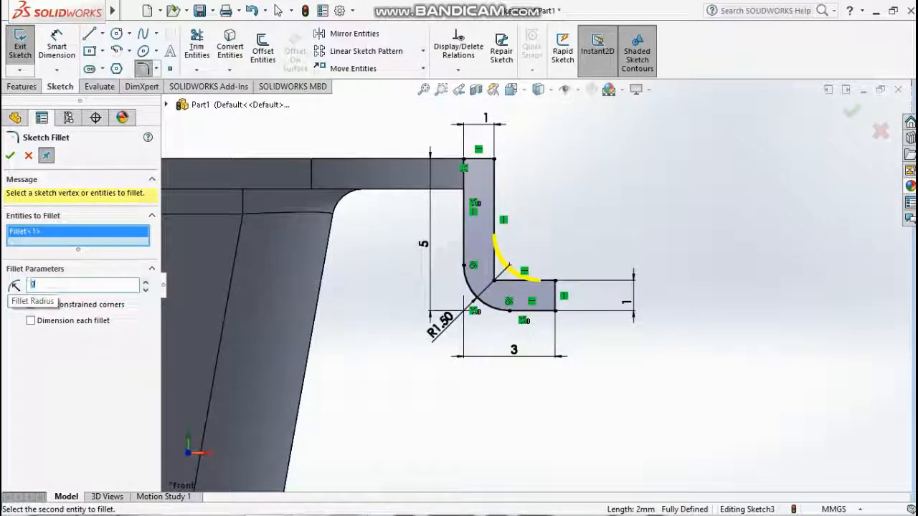
left_click(851, 113)
scroll(634, 285, "down", 4)
scroll(495, 278, "up", 3)
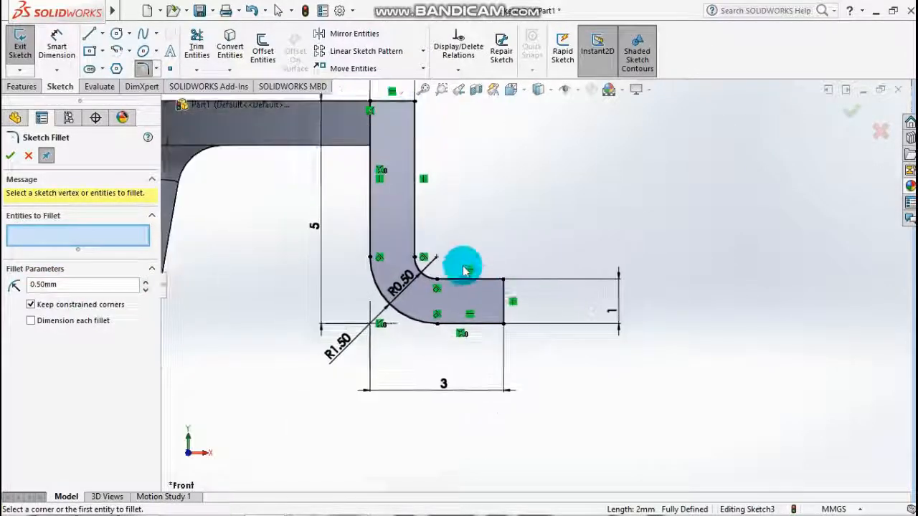
scroll(393, 215, "up", 2)
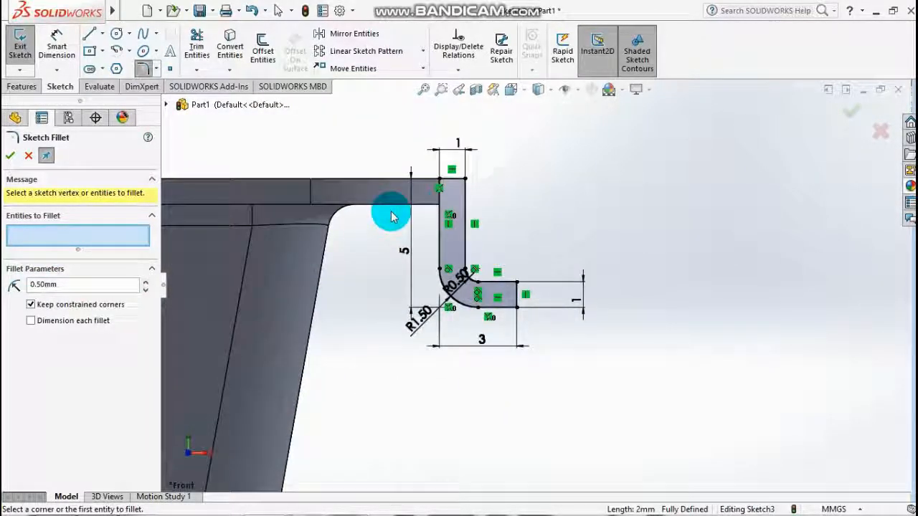
Finish the L-shaped lip profile sketch and close it.
scroll(565, 197, "up", 2)
scroll(844, 98, "down", 2)
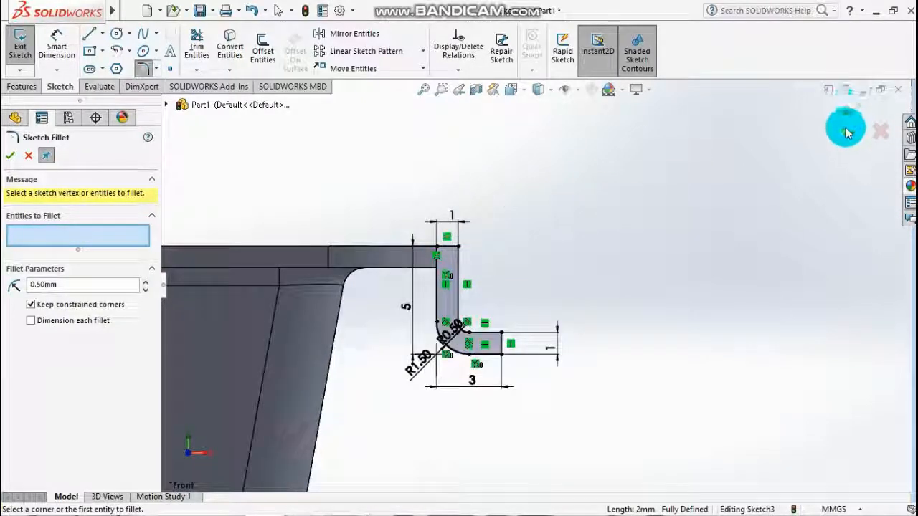
left_click(848, 119)
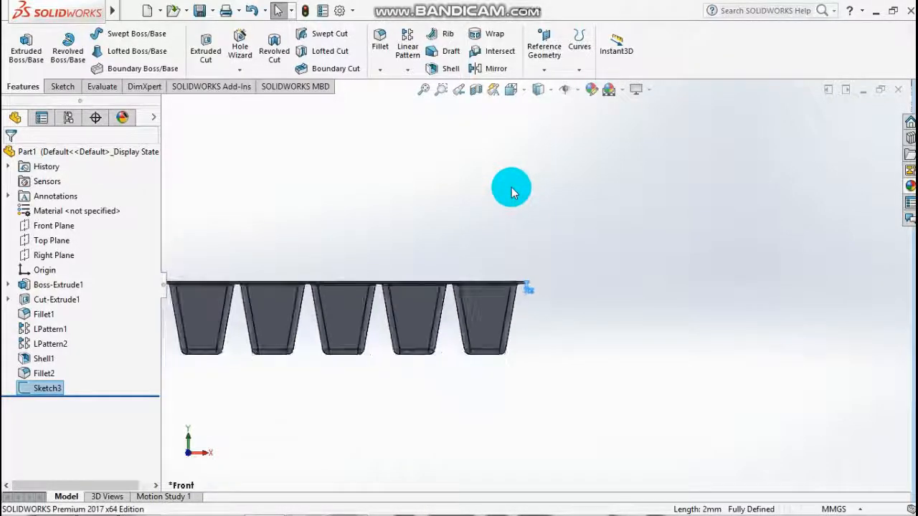
Sketch on the tray's top rim face and convert its outer boundary into a closed path with rounded corners.
key("space")
left_click(446, 147)
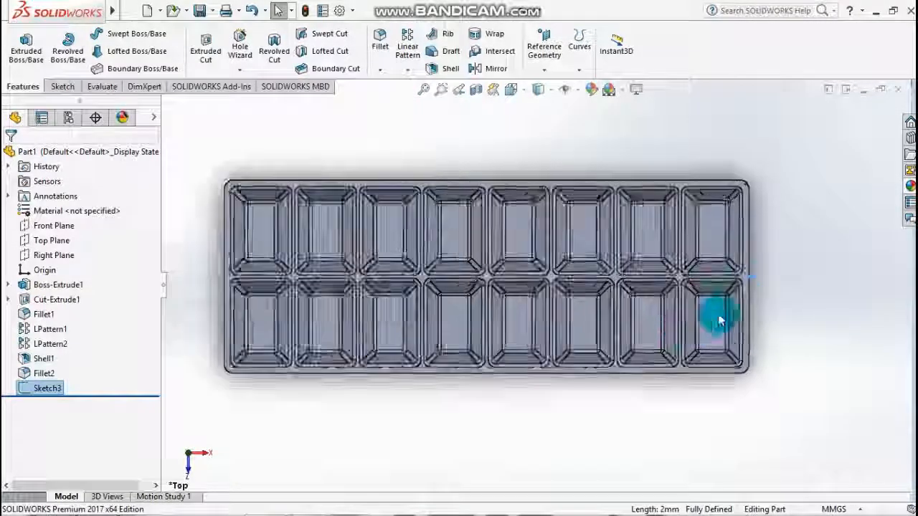
scroll(721, 322, "down", 5)
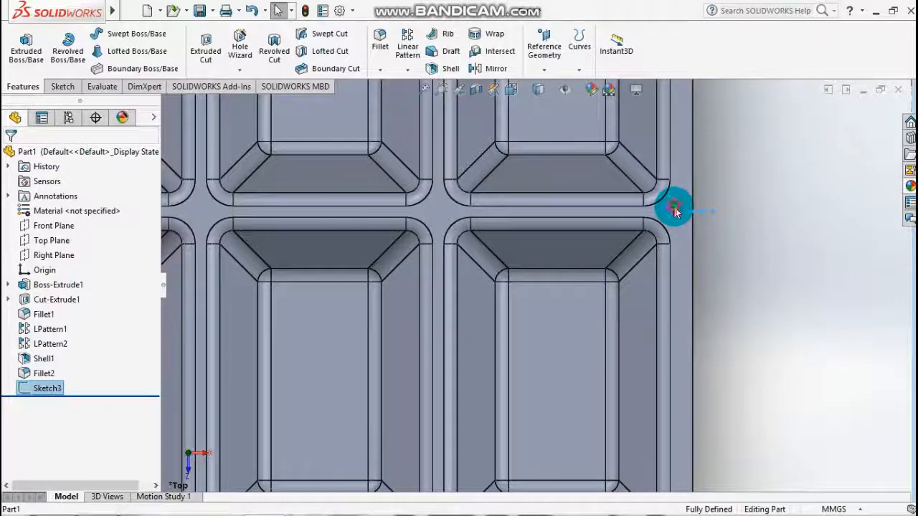
left_click(674, 208)
left_click(727, 164)
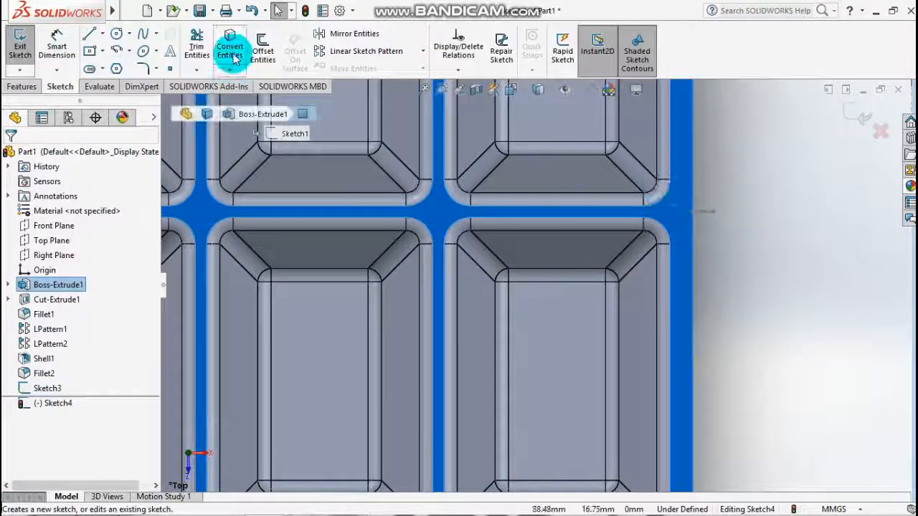
left_click(233, 57)
scroll(682, 290, "up", 3)
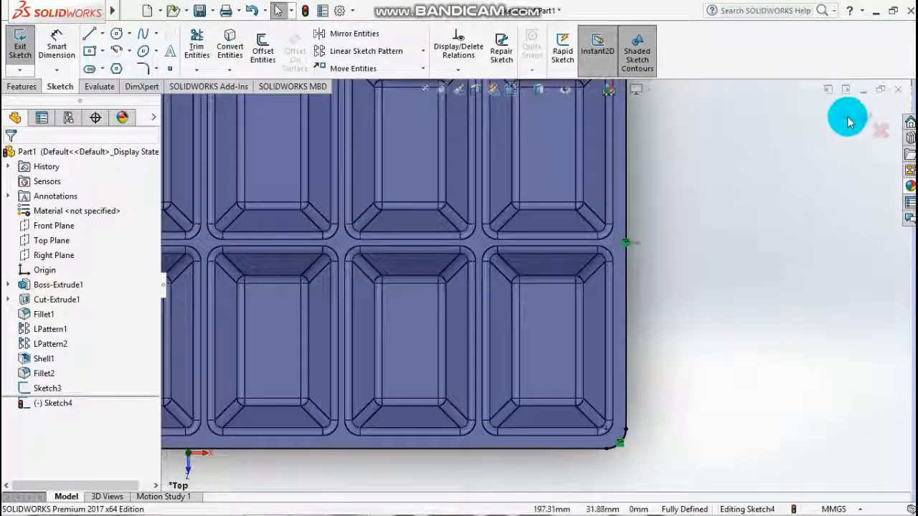
left_click(847, 122)
Sweep the L profile, Sketch3, along the rim outline, Sketch4, to form a lip around the tray.
key("space")
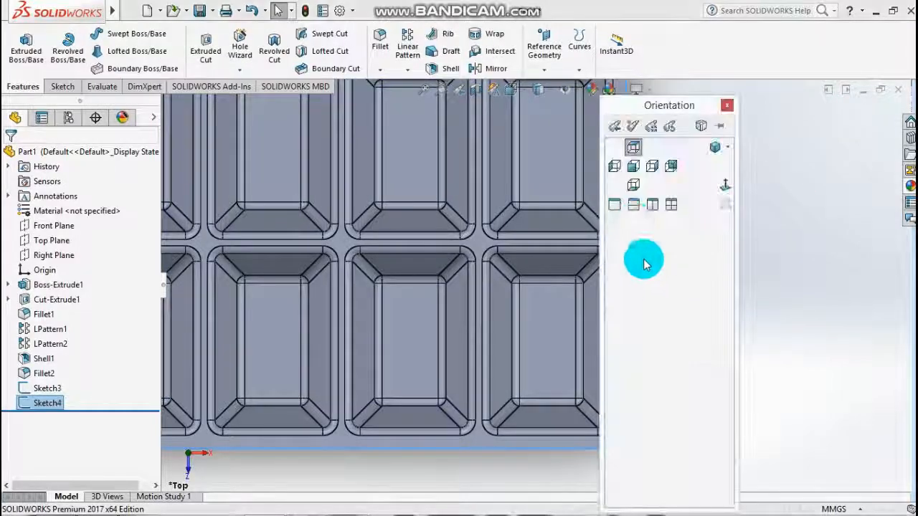
left_click(715, 148)
scroll(673, 367, "down", 3)
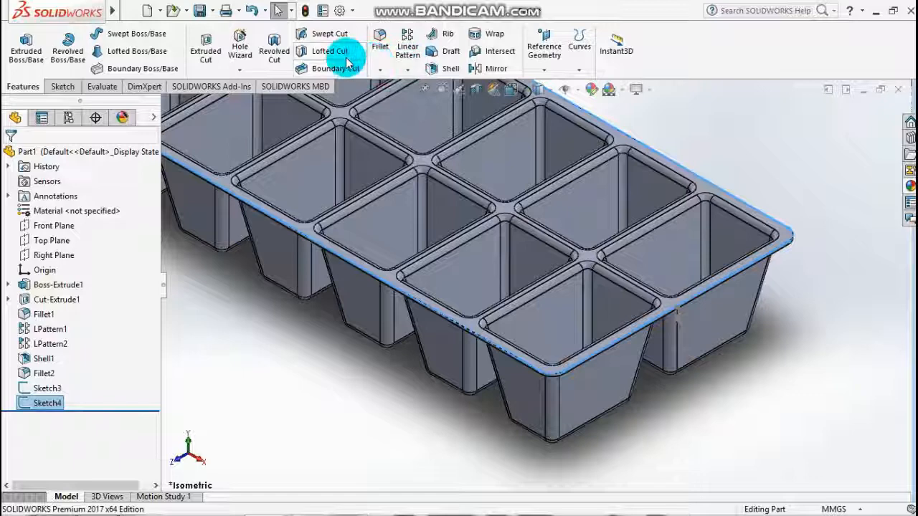
left_click(114, 33)
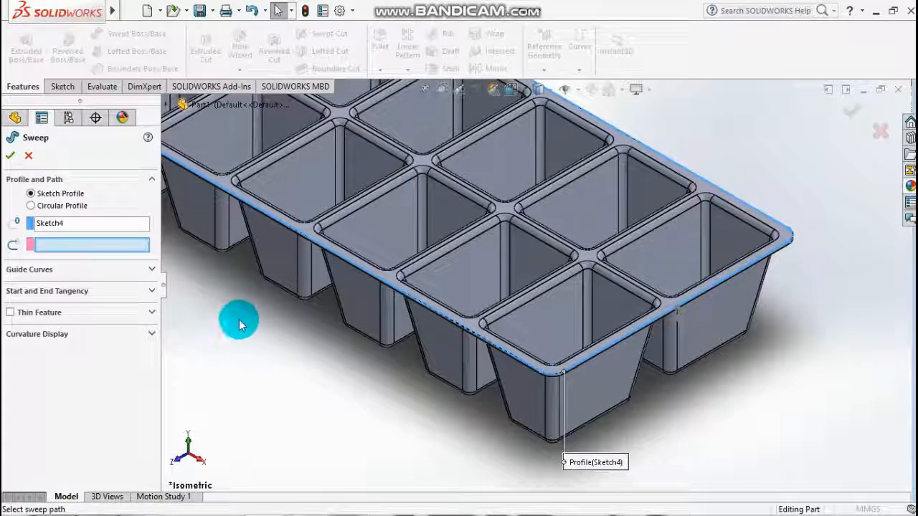
left_click(57, 224)
right_click(58, 223)
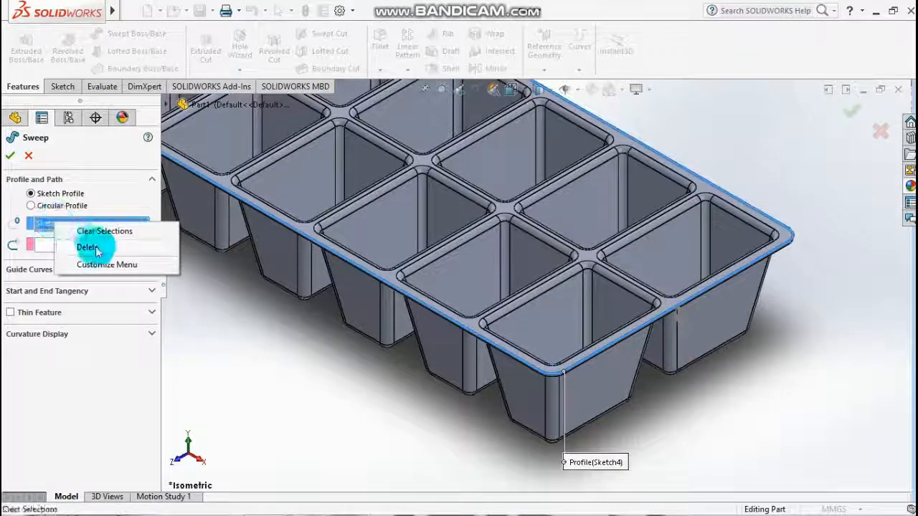
left_click(94, 248)
left_click(175, 105)
left_click(168, 103)
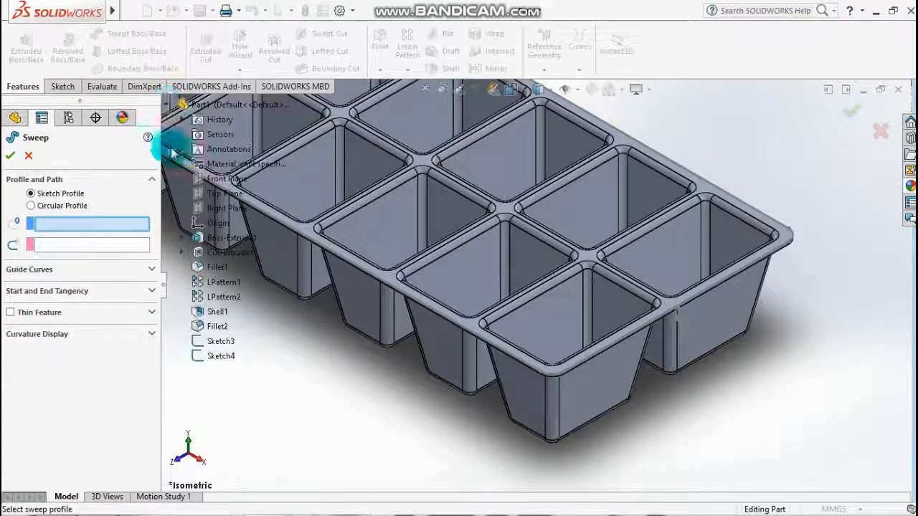
left_click(218, 342)
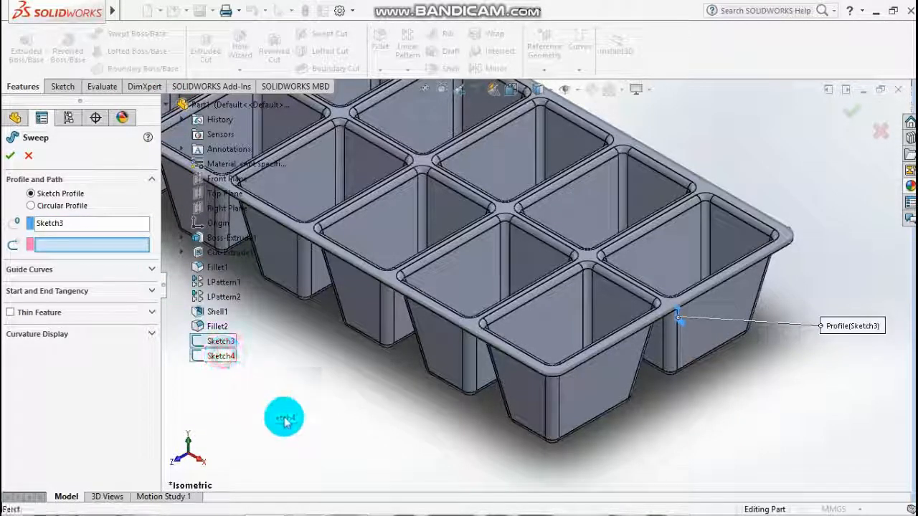
scroll(330, 374, "up", 2)
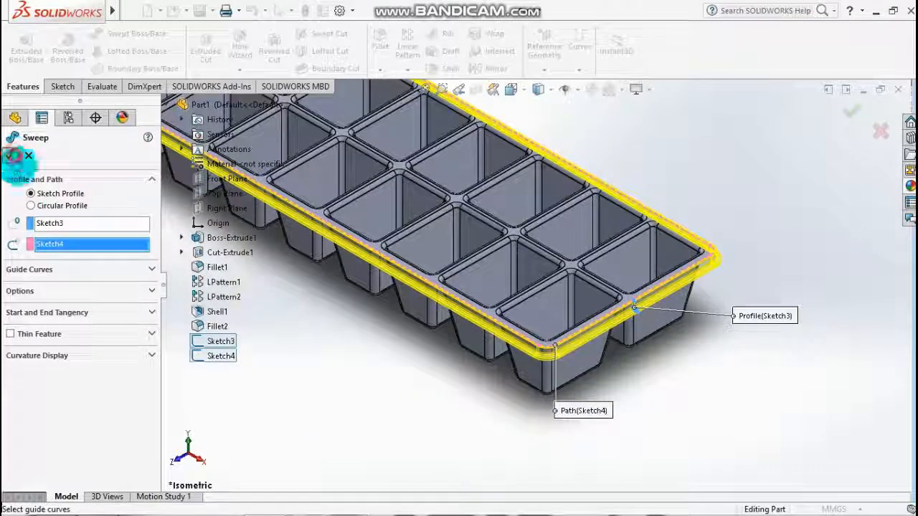
left_click(13, 156)
Inspect the swept lip around the rim from several angles and return to the isometric view.
scroll(561, 353, "down", 4)
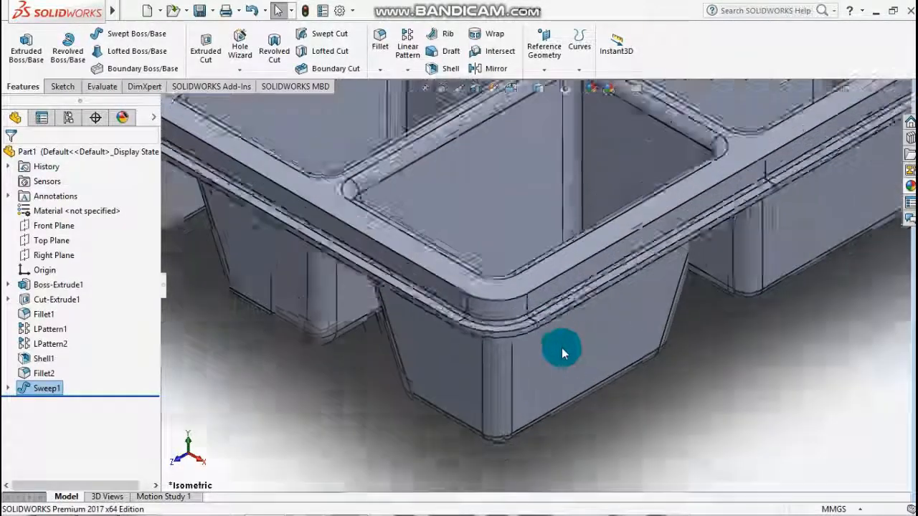
scroll(551, 346, "up", 5)
middle_click_drag(575, 329, 565, 298)
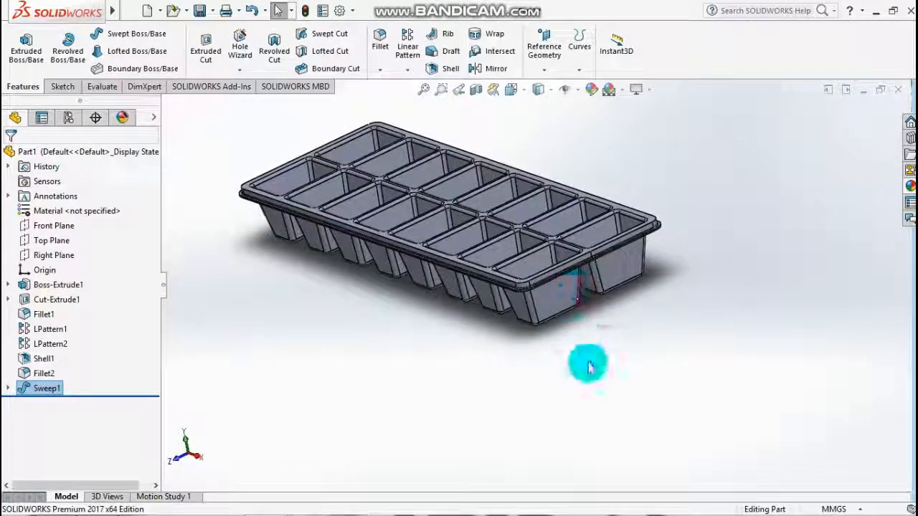
middle_click_drag(588, 365, 622, 388)
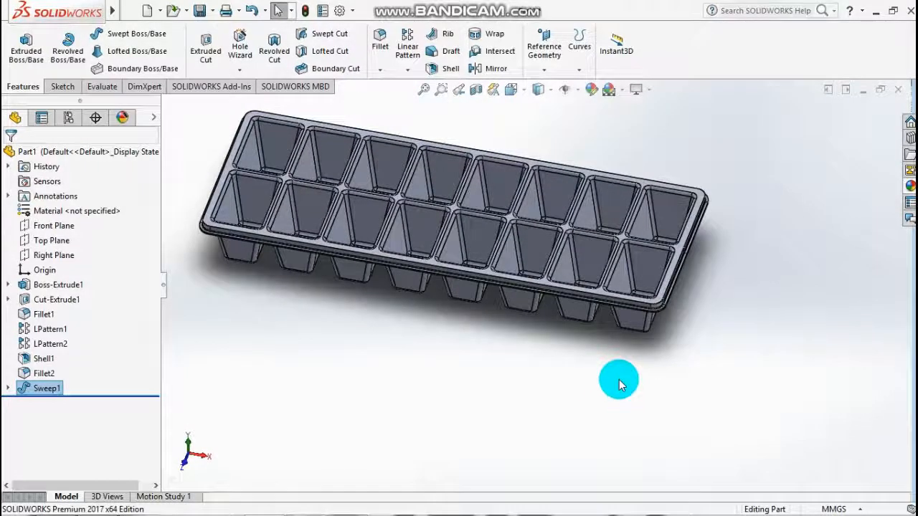
key("space")
left_click(667, 146)
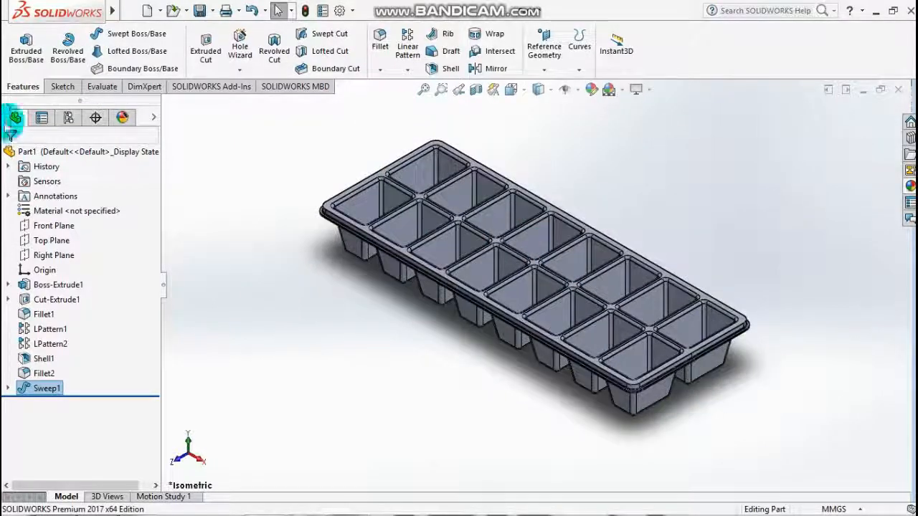
Apply the white high gloss plastic appearance to the whole part after trying the cream high gloss plastic.
left_click(27, 153)
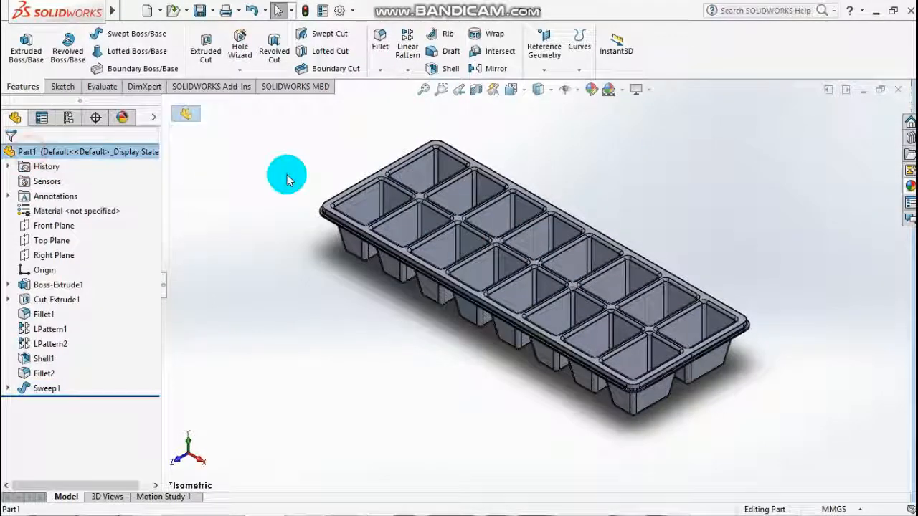
left_click(906, 188)
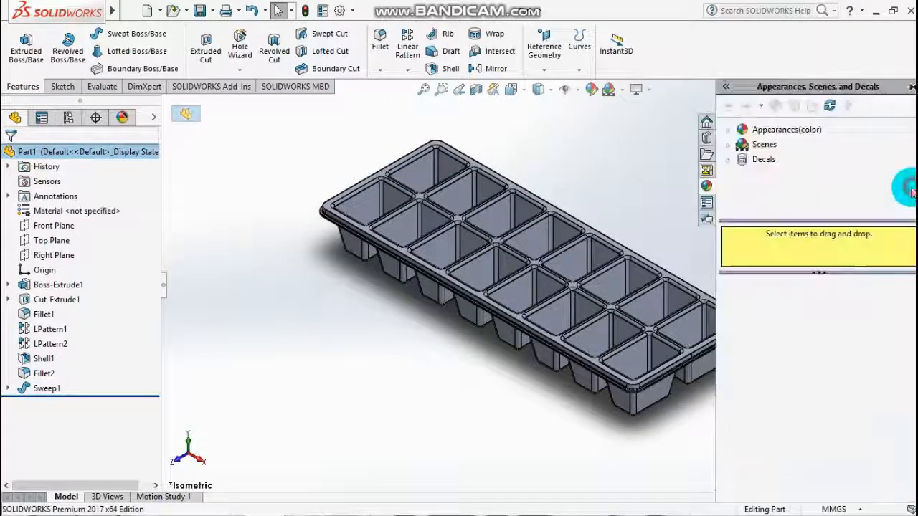
left_click(732, 134)
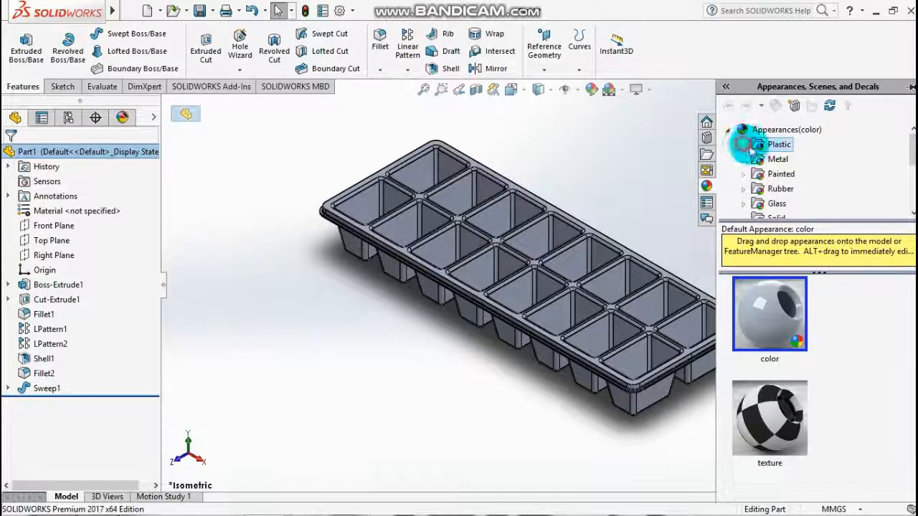
left_click(802, 144)
double_click(767, 328)
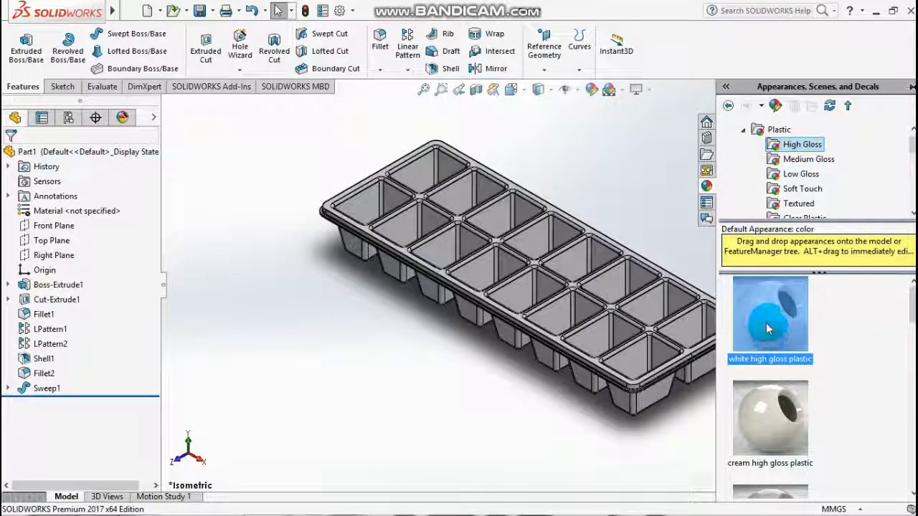
double_click(780, 439)
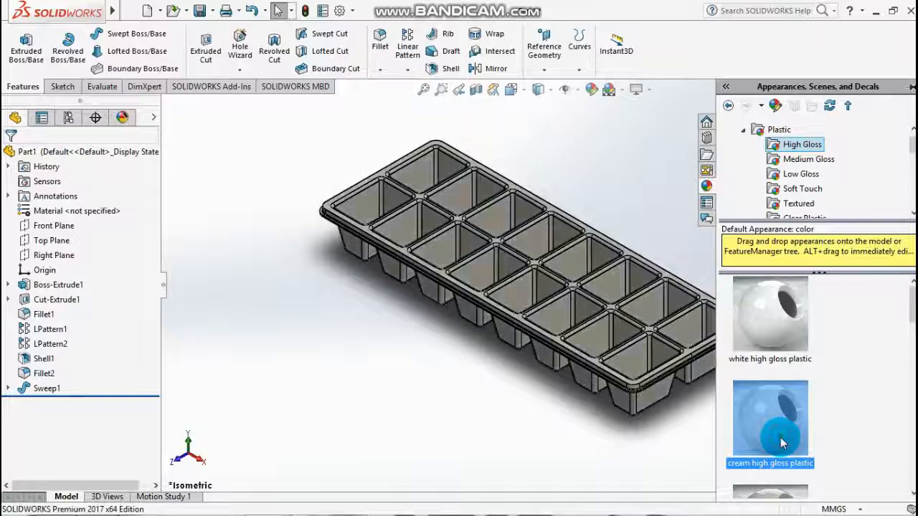
double_click(782, 322)
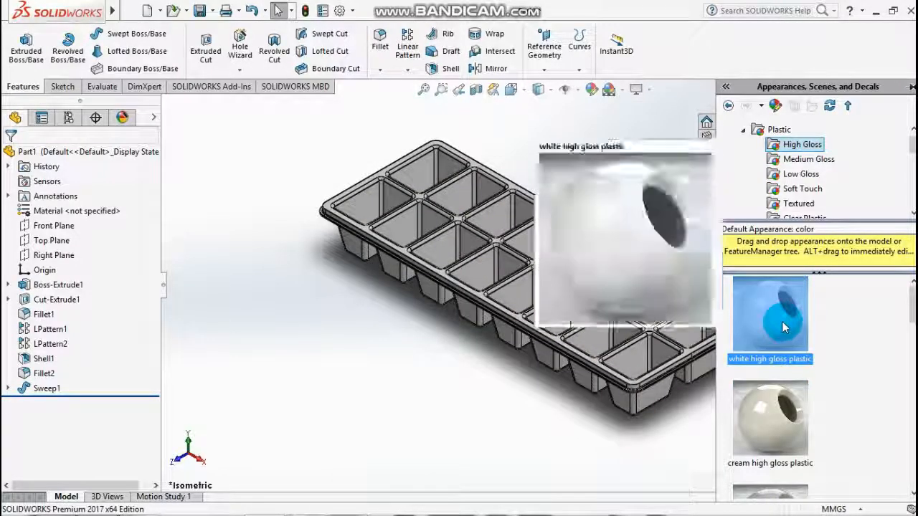
Preview the tray shaded without edges and switch back to shaded with edges.
left_click(548, 89)
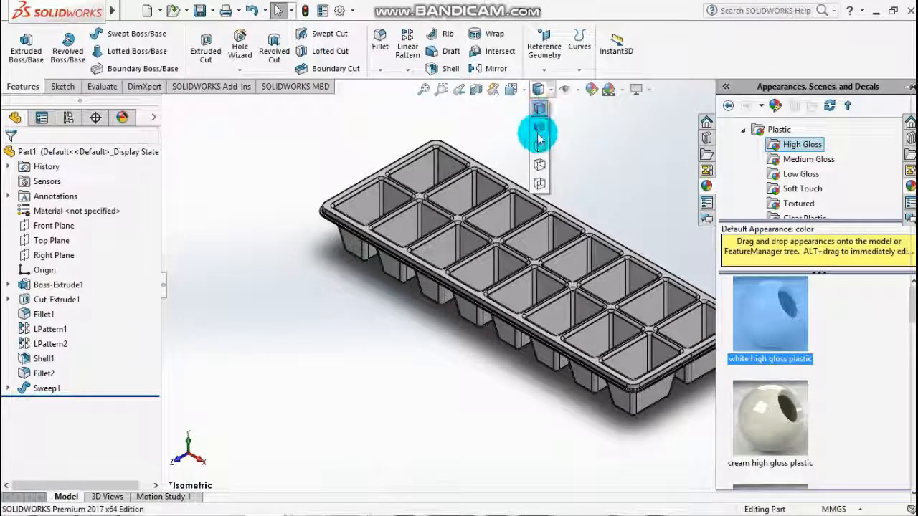
left_click(539, 122)
scroll(693, 204, "down", 2)
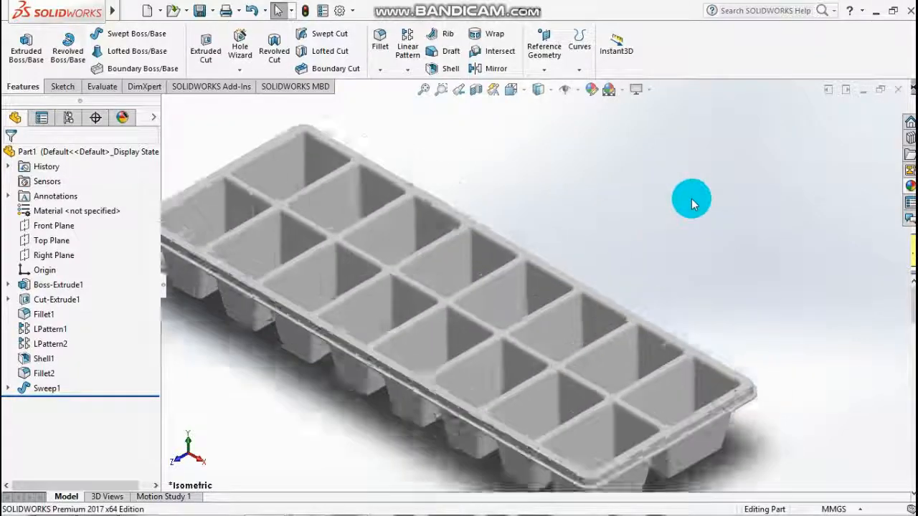
scroll(693, 204, "up", 2)
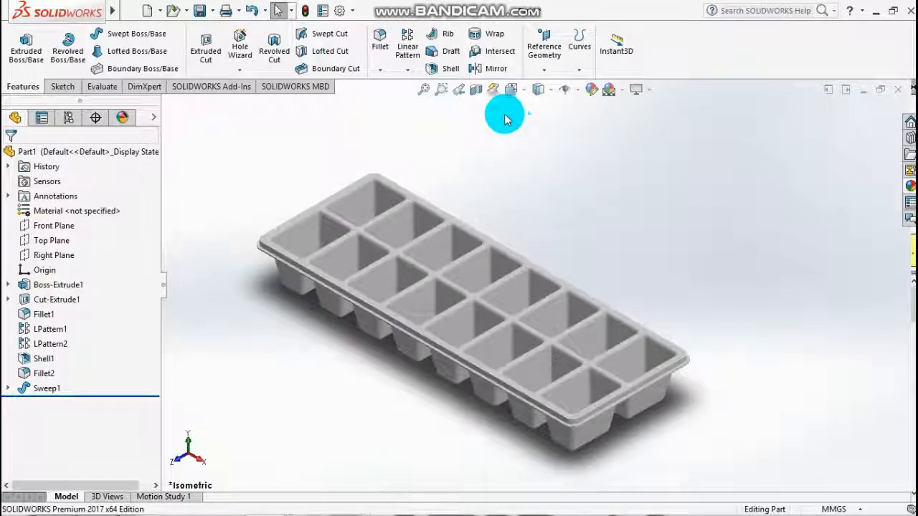
left_click(539, 89)
left_click(543, 106)
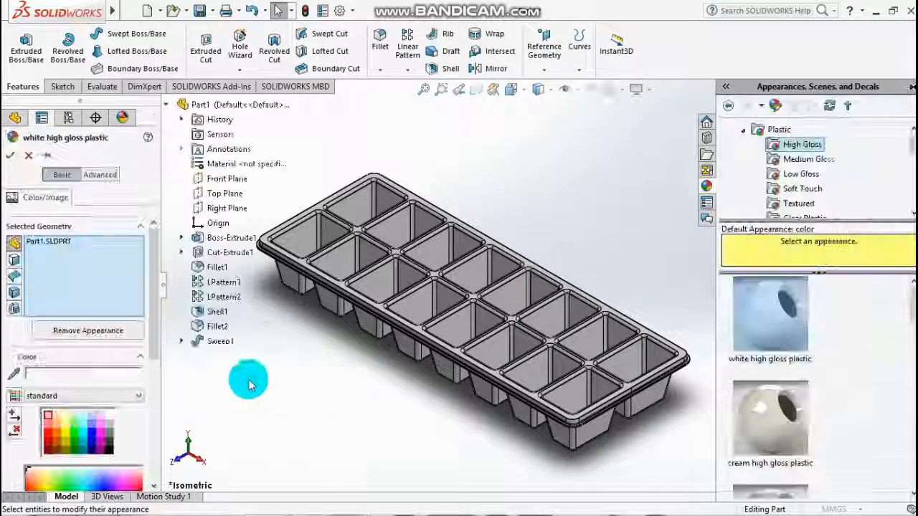
Change the part's plastic colour to light cyan and display the tray shaded without edges.
left_click(88, 434)
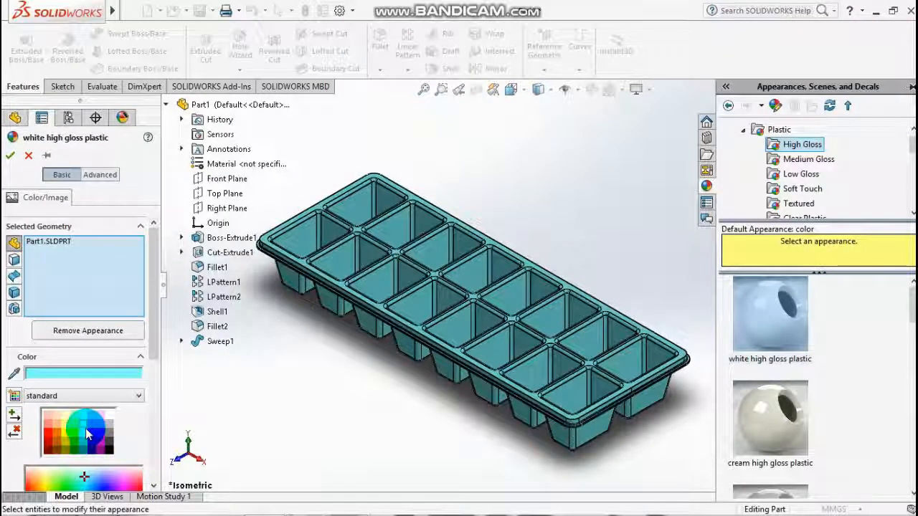
left_click(538, 89)
left_click(535, 123)
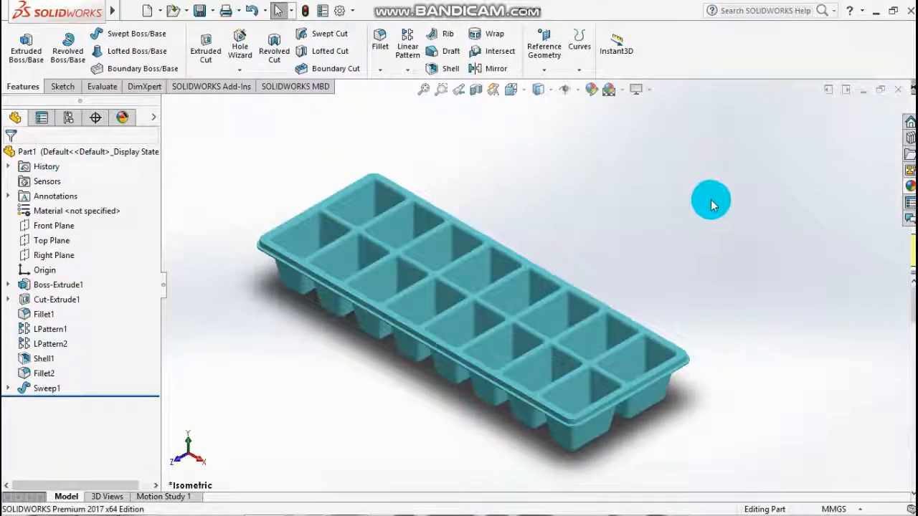
Examine the finished tray from a tilted view and the isometric view at different distances.
key("space")
left_click(556, 145)
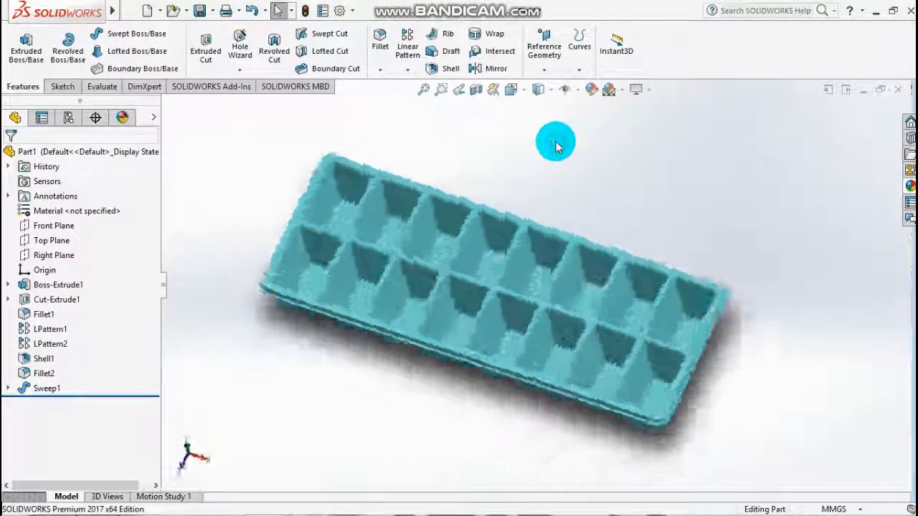
key("space")
left_click(635, 144)
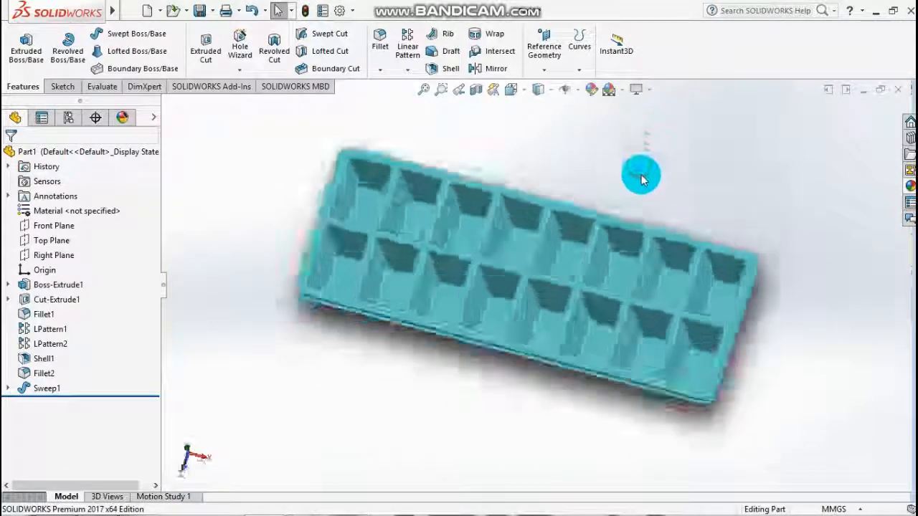
scroll(426, 162, "down", 1)
scroll(425, 162, "up", 1)
scroll(425, 163, "down", 1)
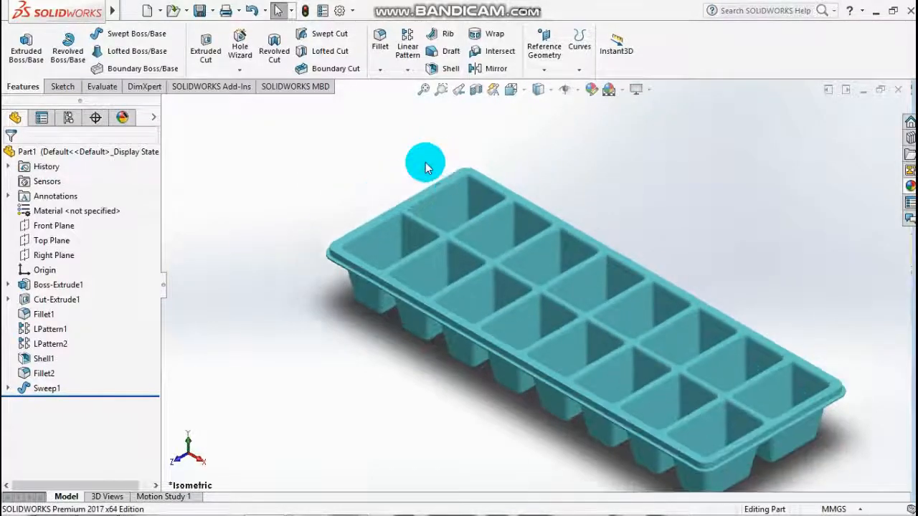
scroll(425, 162, "up", 1)
scroll(690, 371, "up", 1)
scroll(706, 364, "down", 1)
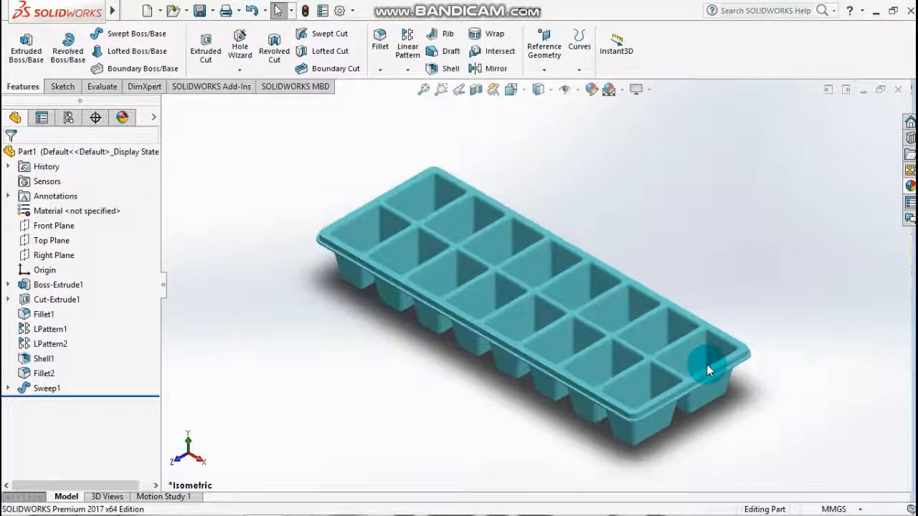
scroll(706, 365, "down", 1)
scroll(682, 353, "up", 1)
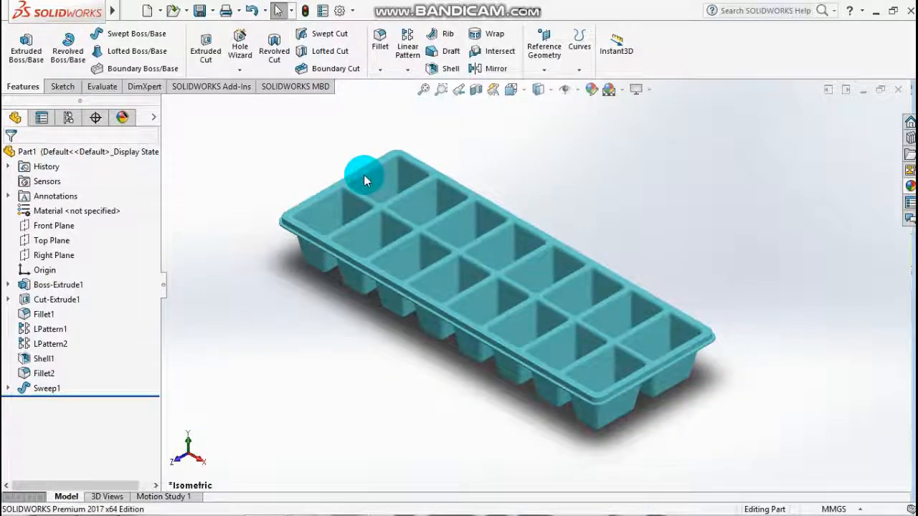
scroll(363, 180, "up", 1)
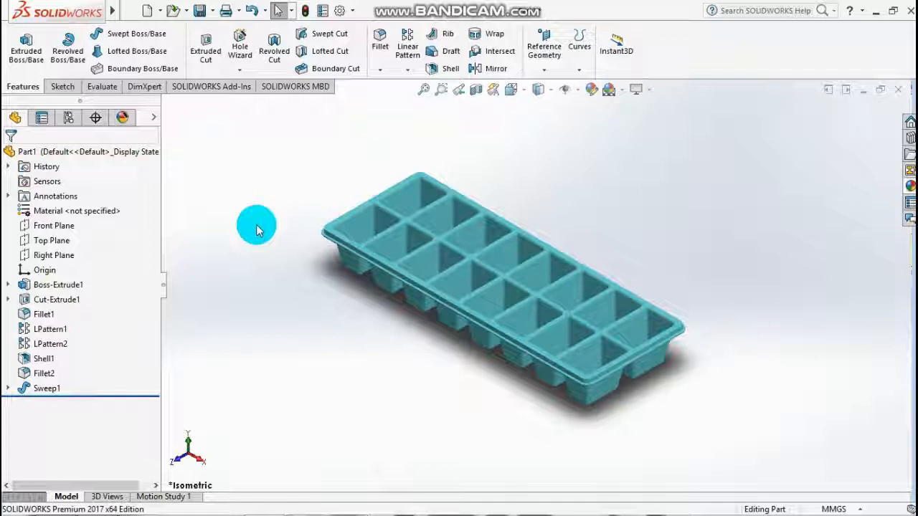
scroll(362, 304, "down", 1)
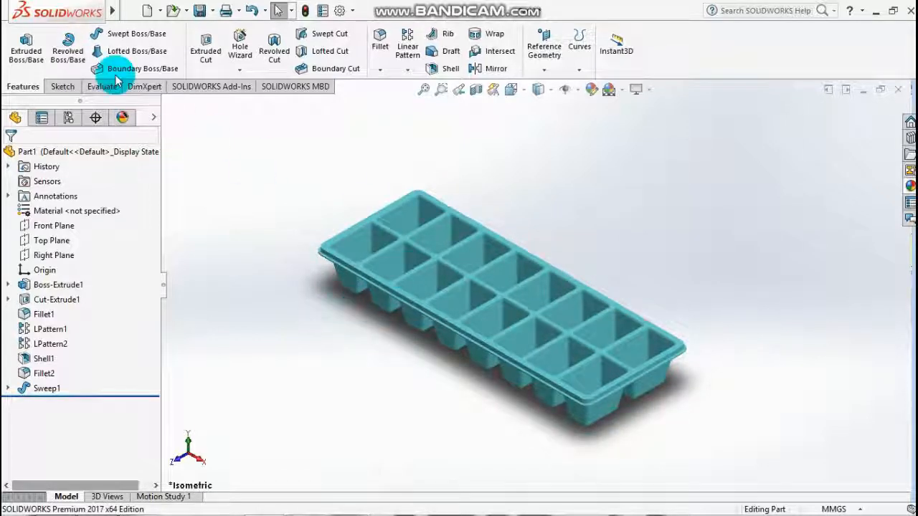
Save the part as "ice cube tray" in the part soliwork folder.
left_click(199, 12)
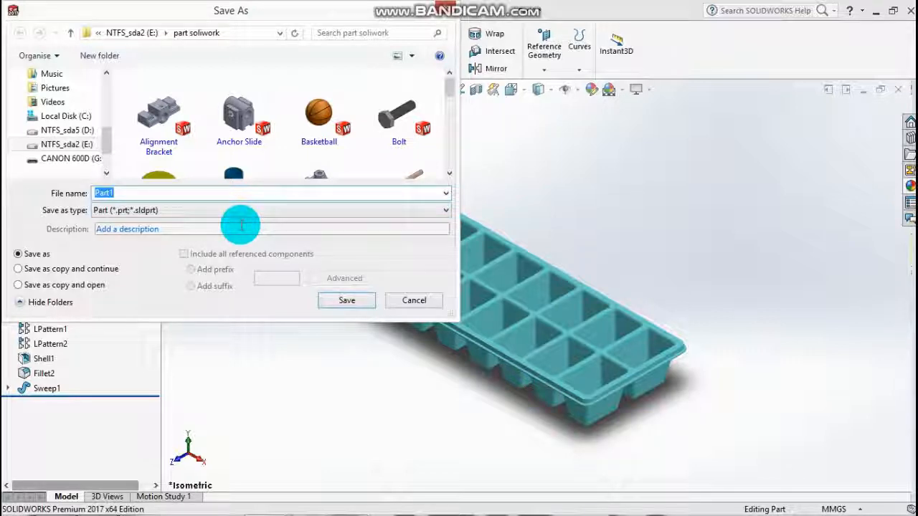
type("ice cube tray")
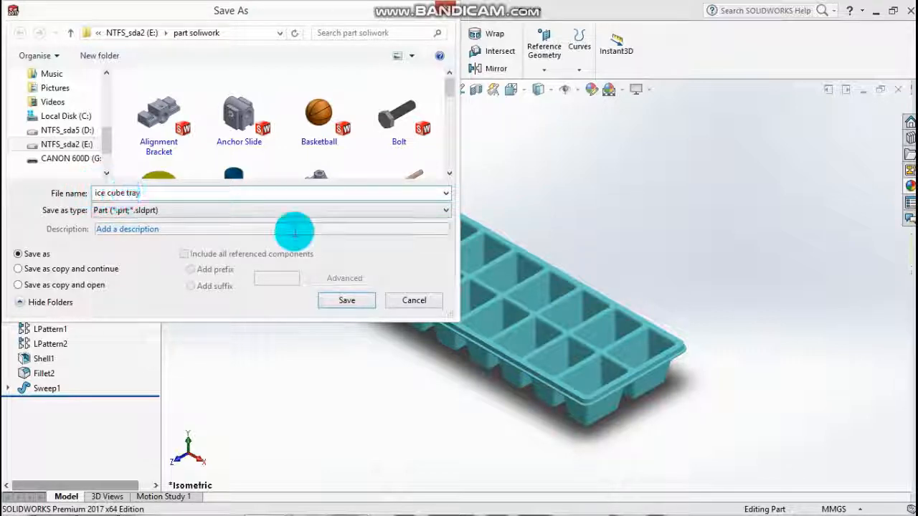
left_click(346, 300)
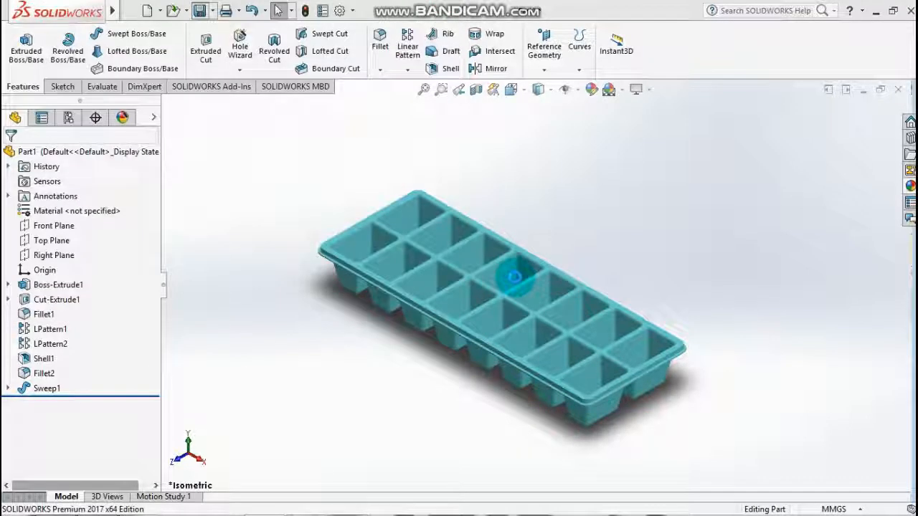